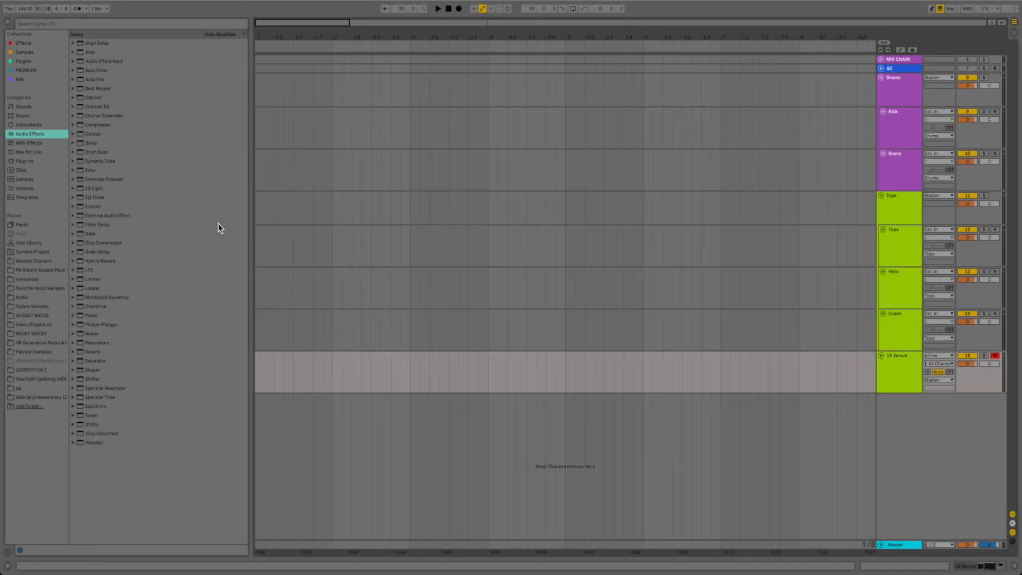
Create a one-bar MIDI clip at the start of the 15 Serum track with one full-length E1 note, and play it
left_click_drag(256, 355, 281, 356)
key("super+shift+m")
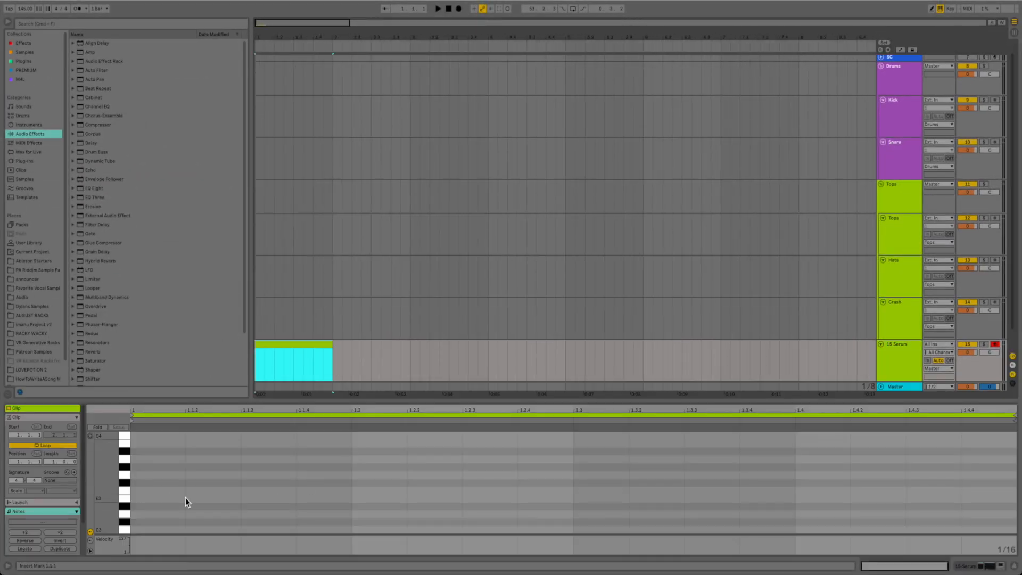
double_click(150, 500)
left_click_drag(183, 500, 1010, 496)
left_click_drag(961, 458, 957, 523)
key("shift+Down")
key("shift+Down")
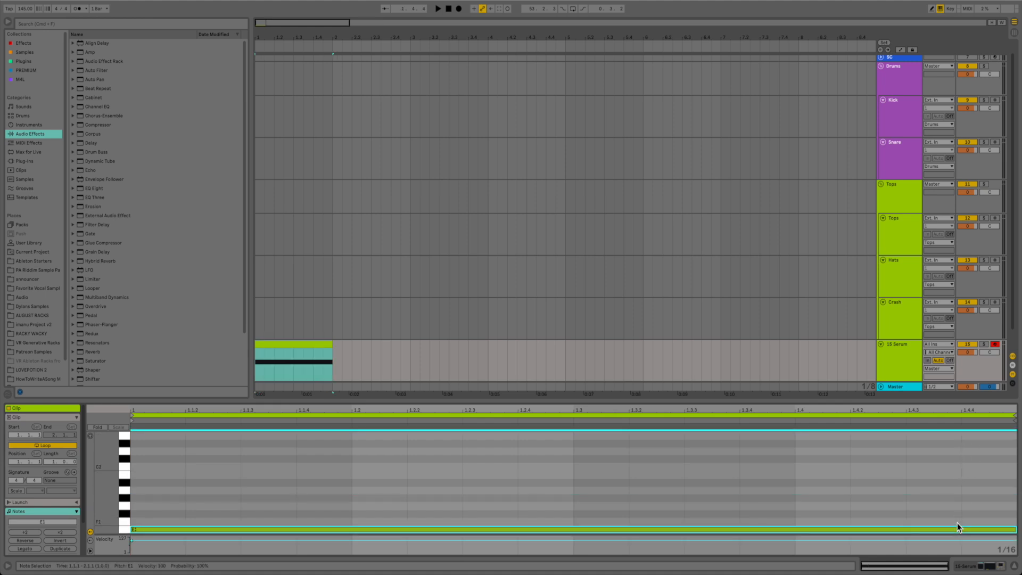
key("space")
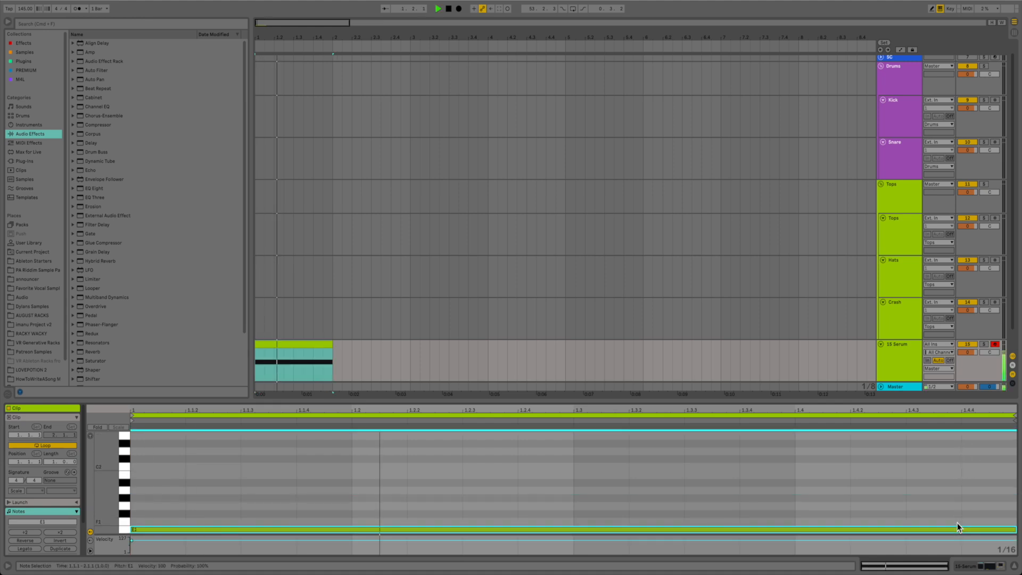
key("space")
Add the Multiband Dynamics preset OTT.adv after the Saturator on the Serum track and listen to the result
key("shift+Tab")
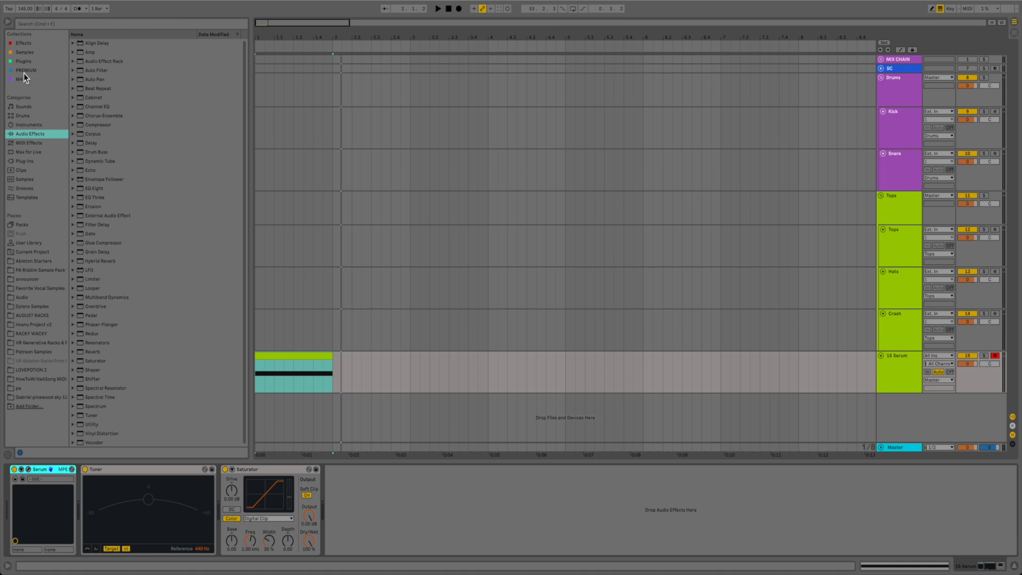
left_click(213, 297)
left_click_drag(85, 362, 289, 361)
key("space")
key("space")
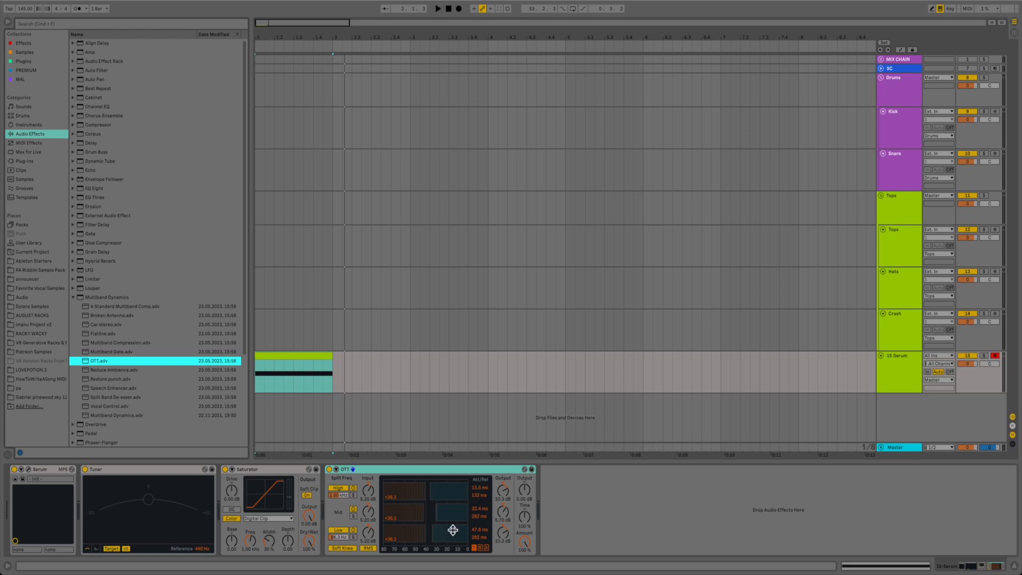
key("space")
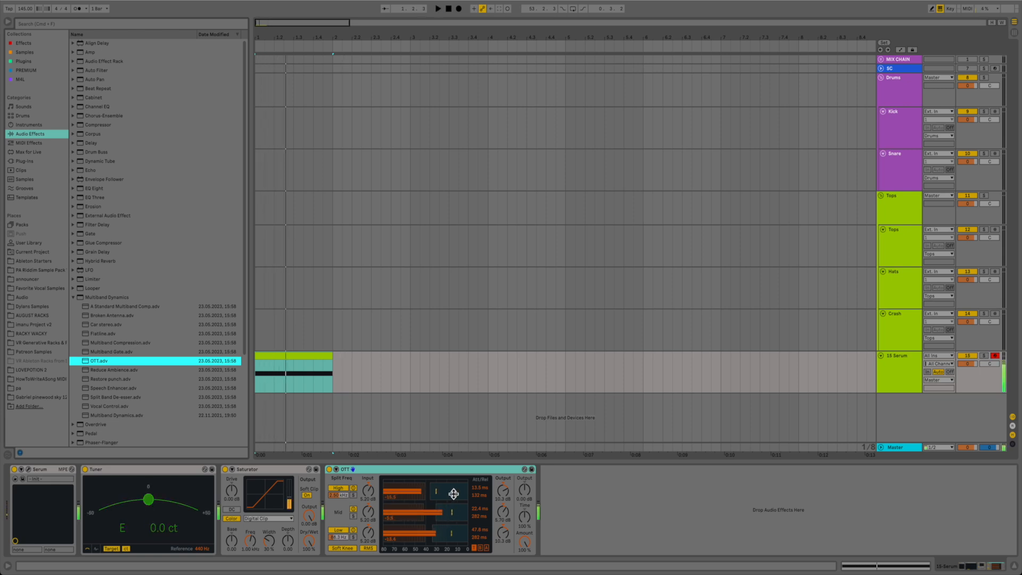
key("space")
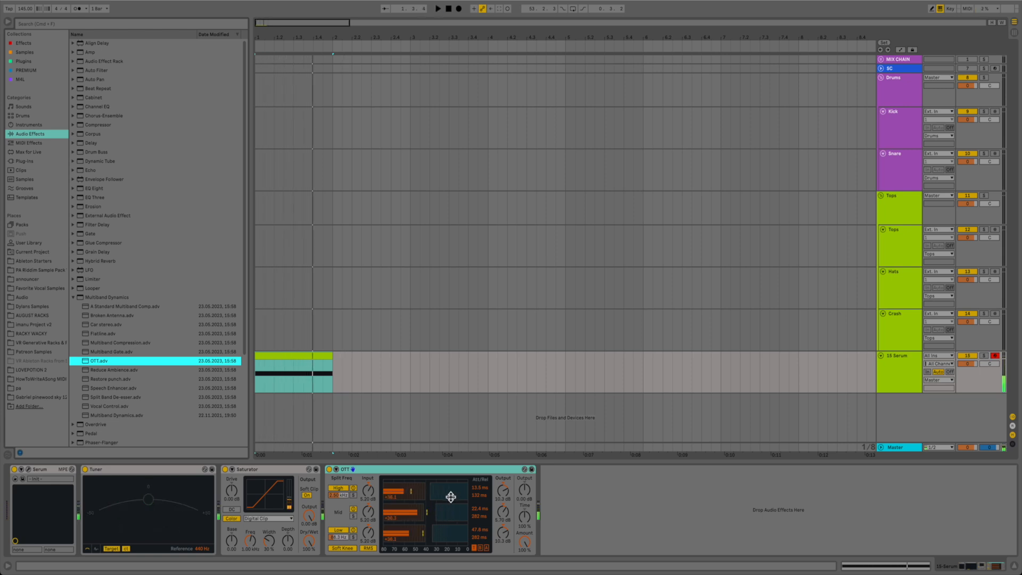
Fold the OTT device, duplicate it into a chain of 25 instances, and play the clip through them
left_click(381, 473)
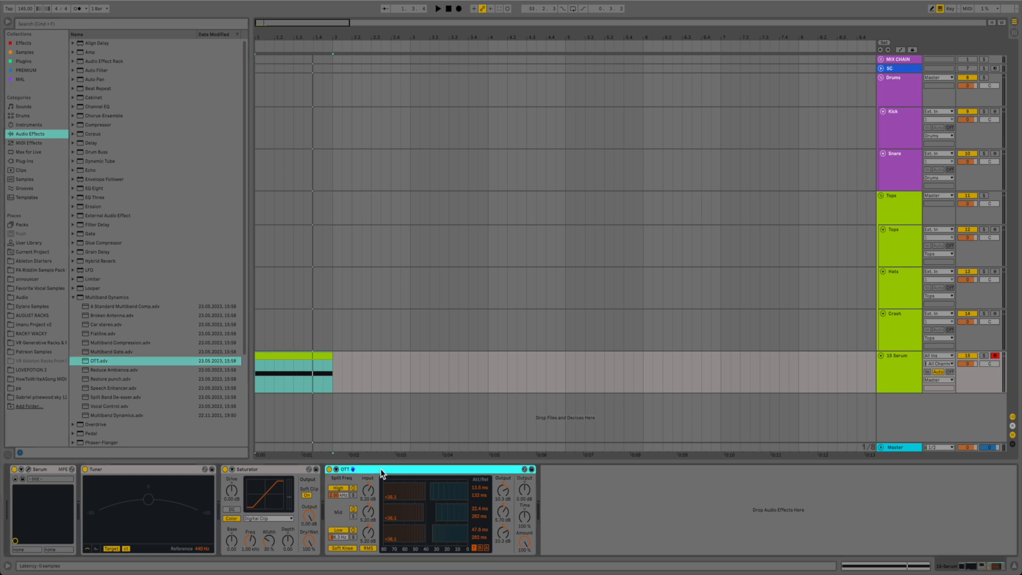
double_click(356, 472)
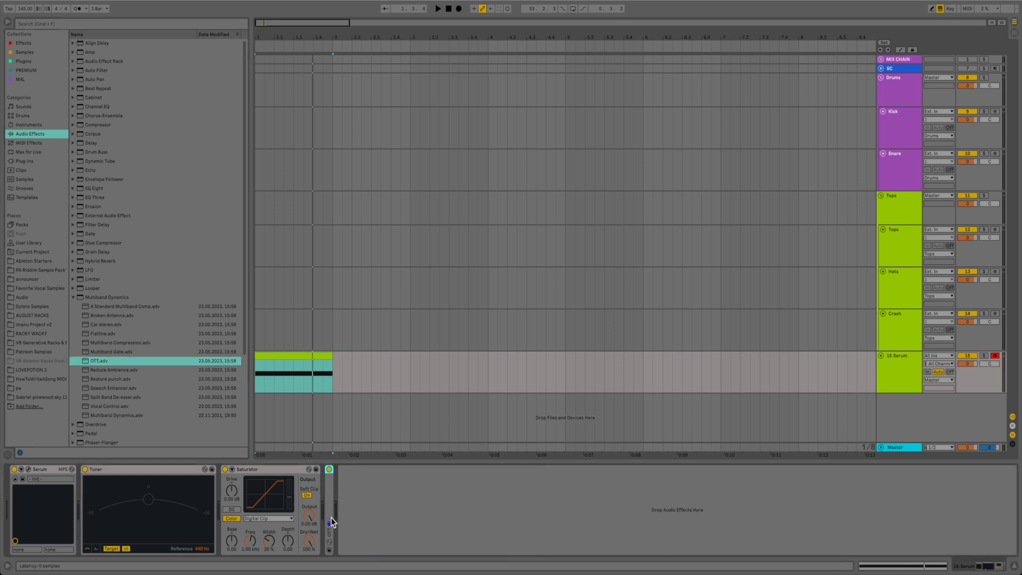
key("super+d")
key("super+d")
key("super+d")
key("super+d")
key("super+d")
key("super+d")
key("super+d")
key("super+d")
key("super+d")
key("super+d")
key("super+d")
key("super+d")
key("super+d")
key("super+d")
key("super+d")
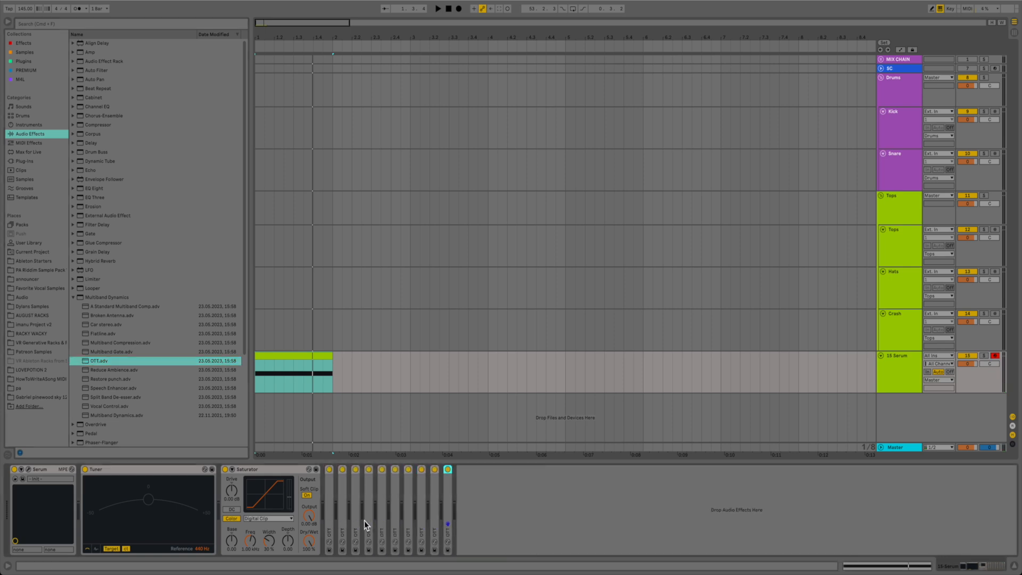
key("super+d")
key("super+d")
key("super+d")
key("super+d")
key("super+d")
key("super+d")
key("super+d")
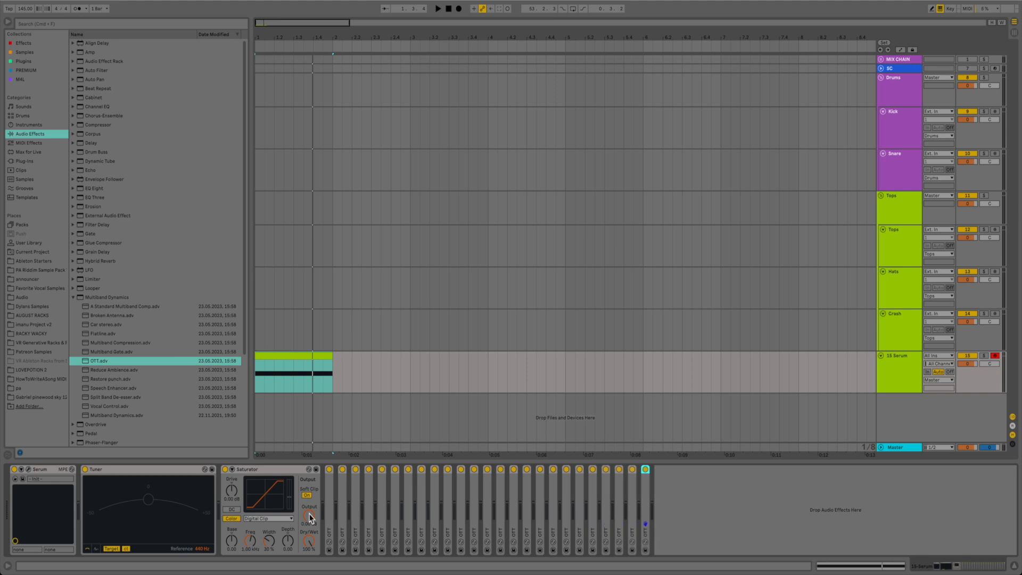
key("space")
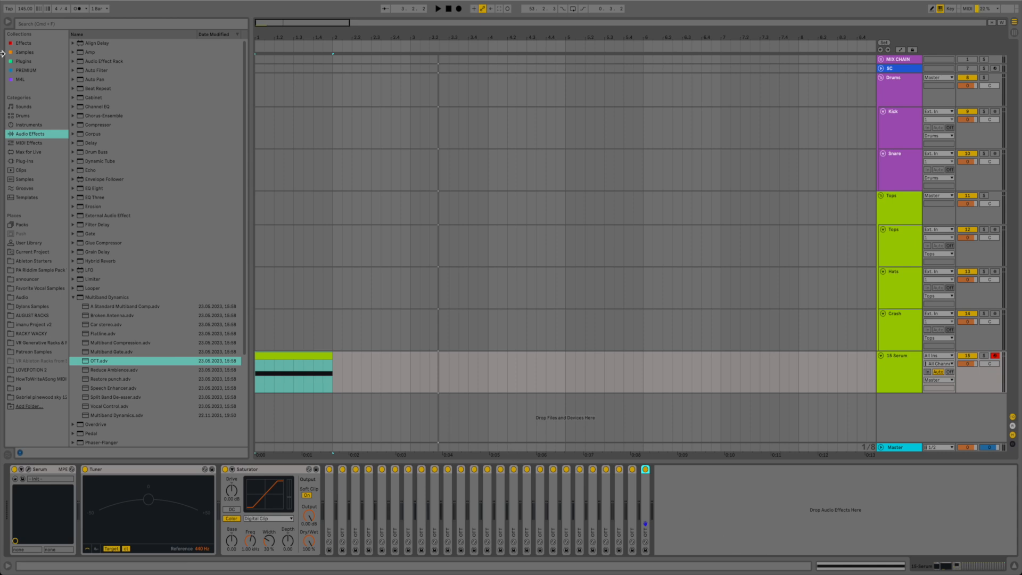
Find the Portal plug-in, insert it between the Saturator and the OTT chain, and deactivate all the OTT devices
left_click(108, 24)
type("portal")
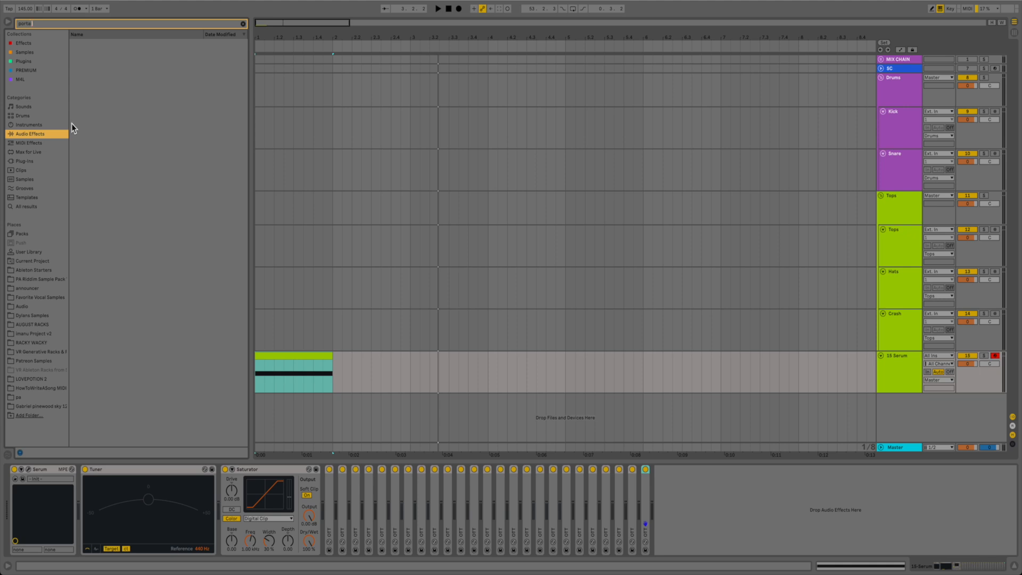
left_click(25, 207)
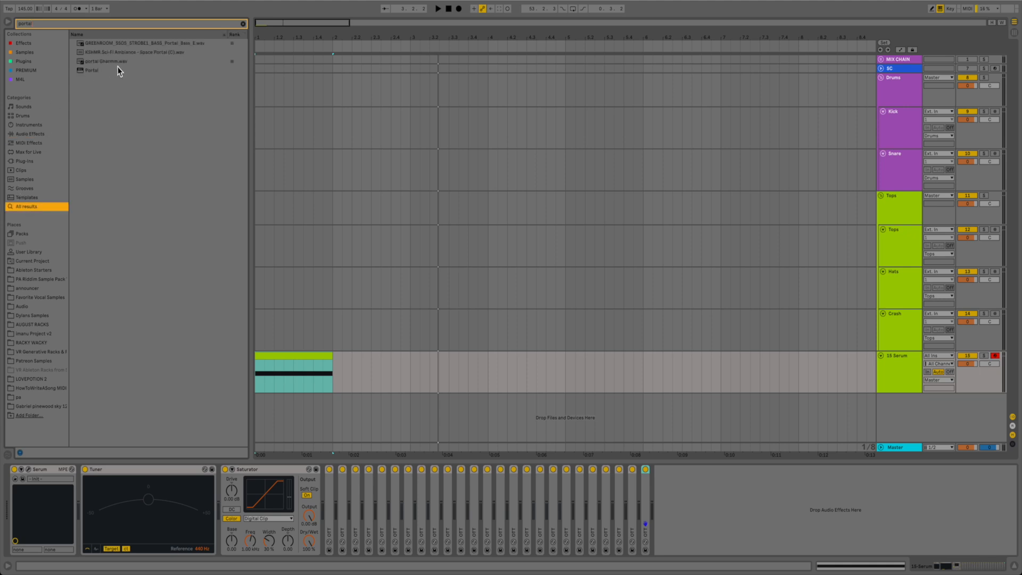
left_click_drag(90, 70, 323, 524)
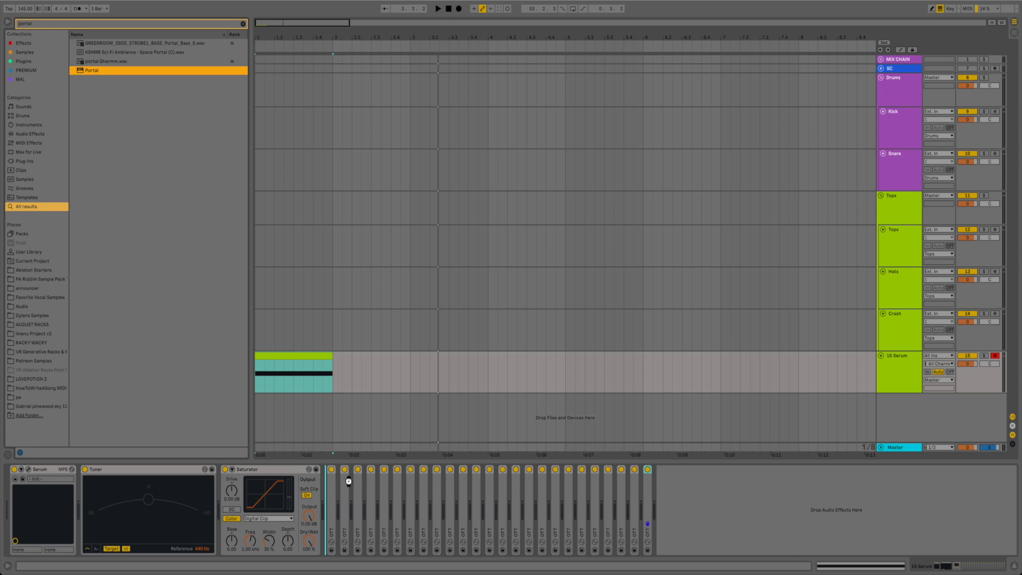
left_click_drag(349, 481, 348, 481)
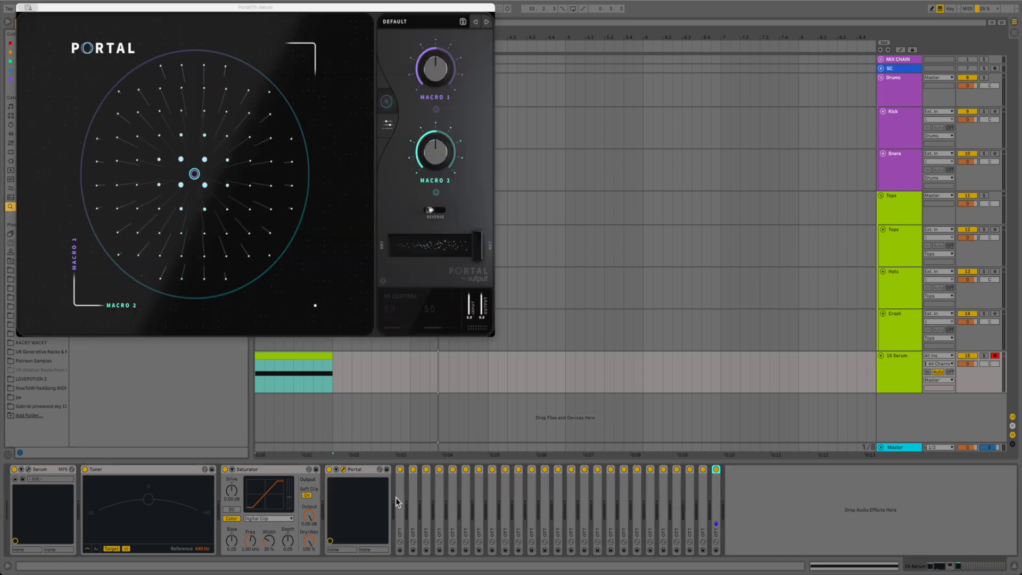
left_click(398, 498, "shift")
left_click(400, 468)
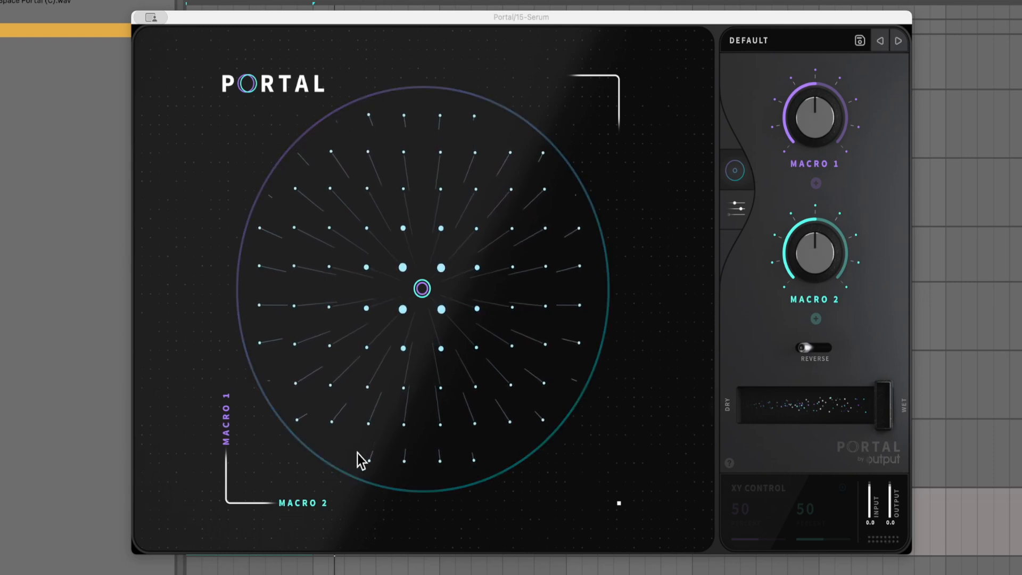
Audition the Guitar & Keys presets Rhythmic Octaves and Macro Grains in Portal
left_click(813, 43)
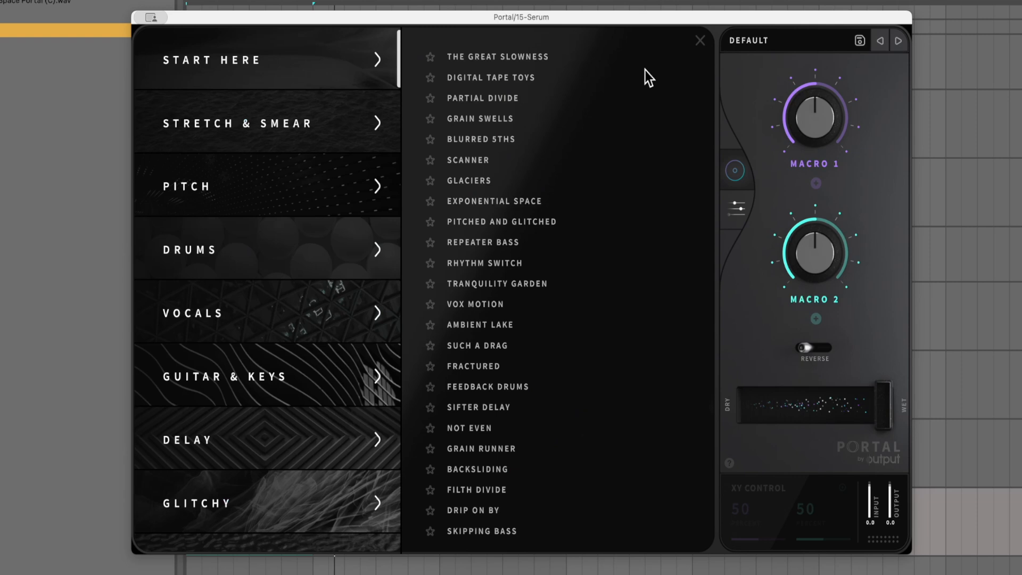
left_click(265, 377)
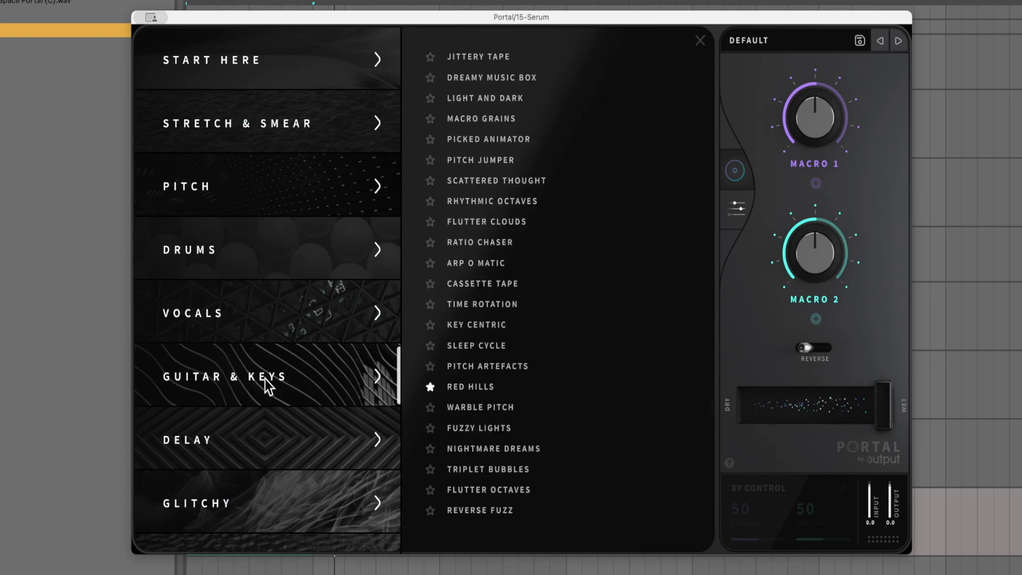
left_click(537, 199)
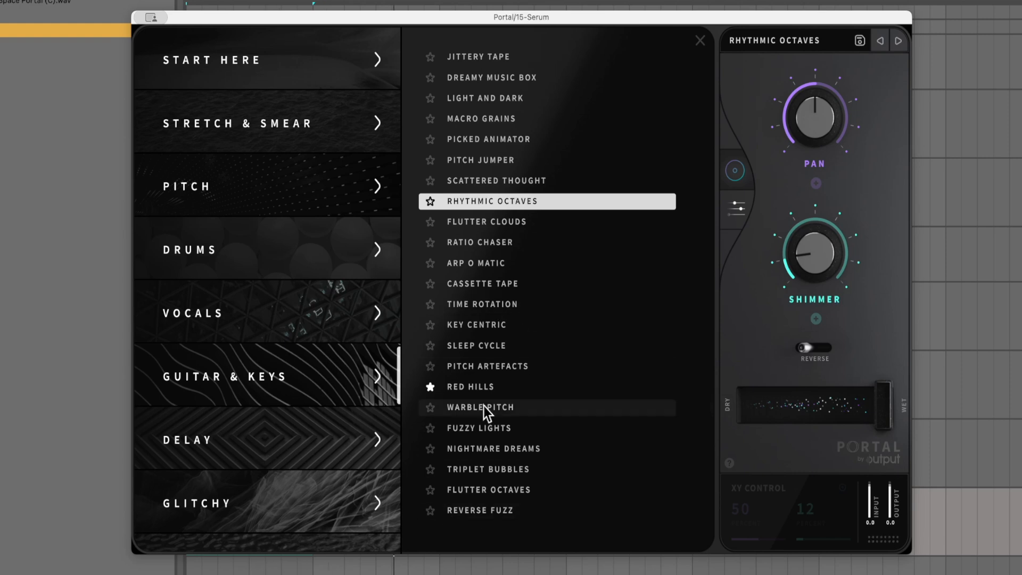
left_click(497, 117)
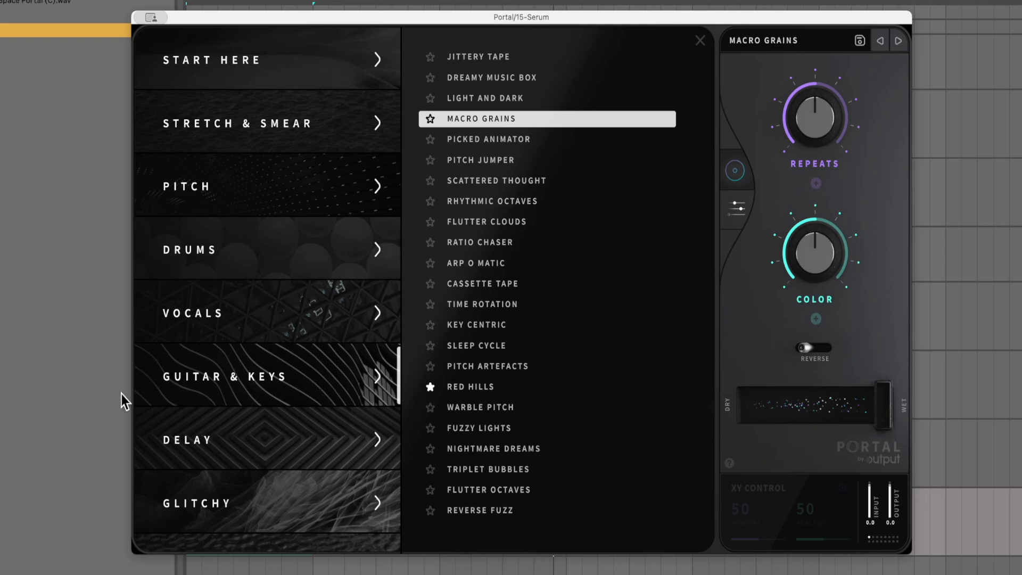
Load the Glitchy preset Fluid Accumulator and set the Glitch macro to 0 and the FX macro to 100 percent
left_click(260, 483)
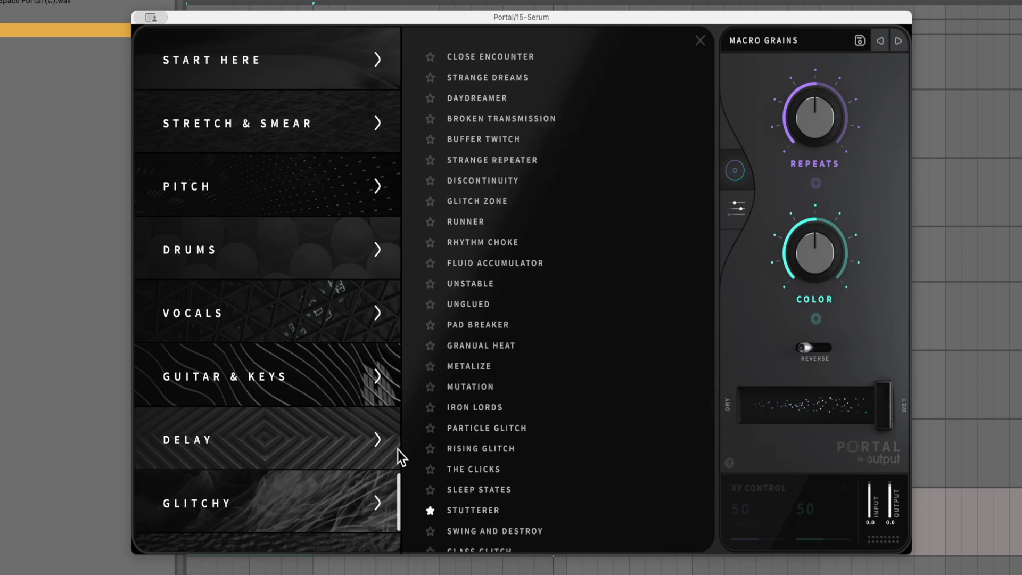
left_click(512, 267)
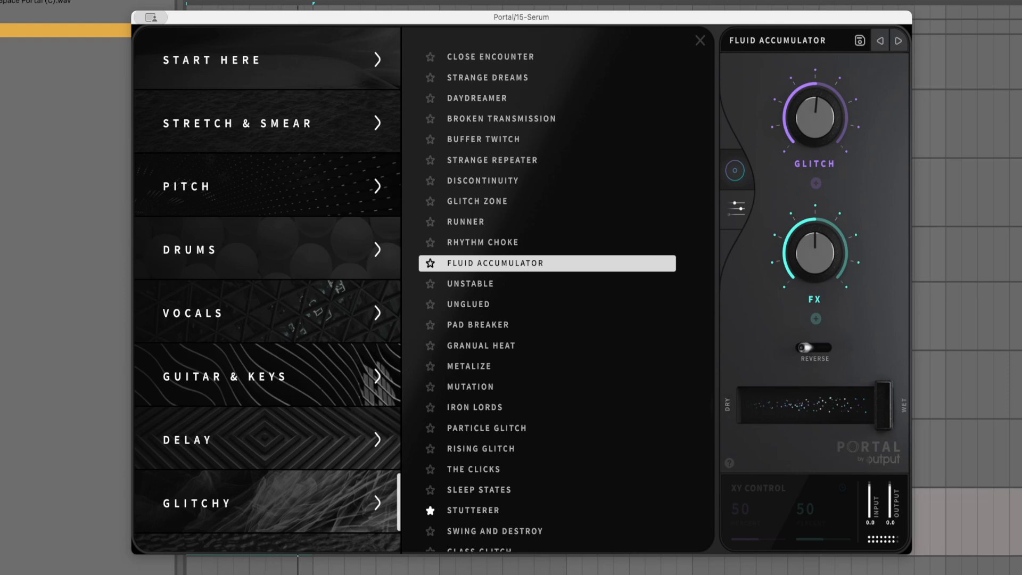
left_click_drag(809, 119, 830, 376)
left_click_drag(817, 270, 830, 175)
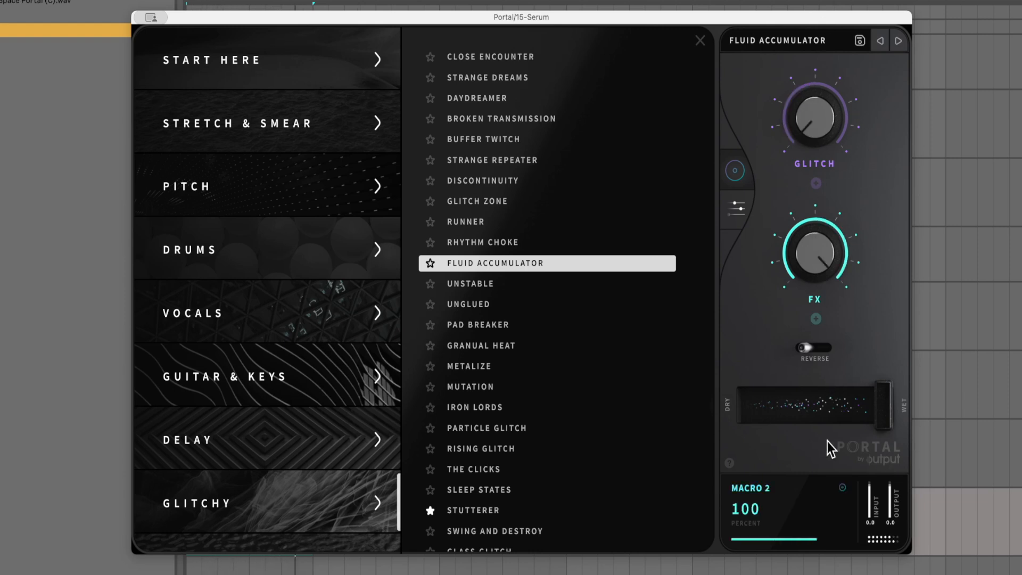
Show Portal's grain and modulation controls and reshape the early steps of the Mod 1 curve
left_click(746, 209)
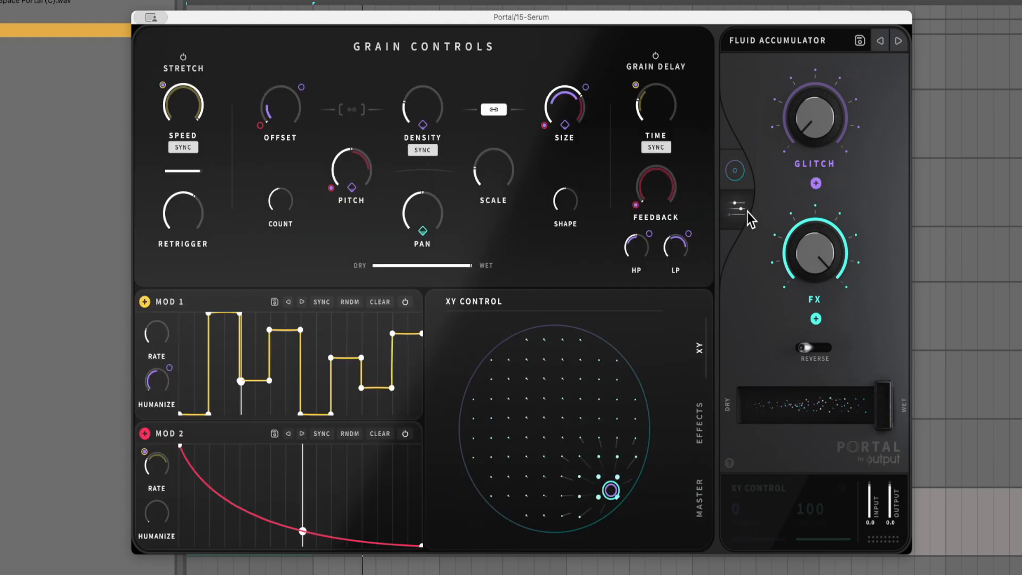
mouse_move(147, 231)
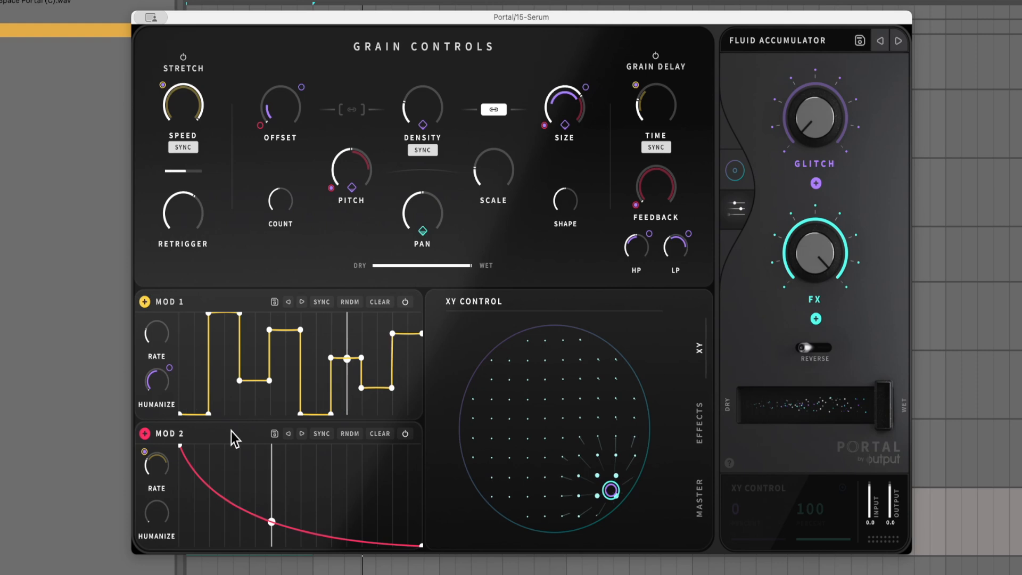
left_click_drag(207, 413, 197, 337)
left_click_drag(238, 379, 247, 337)
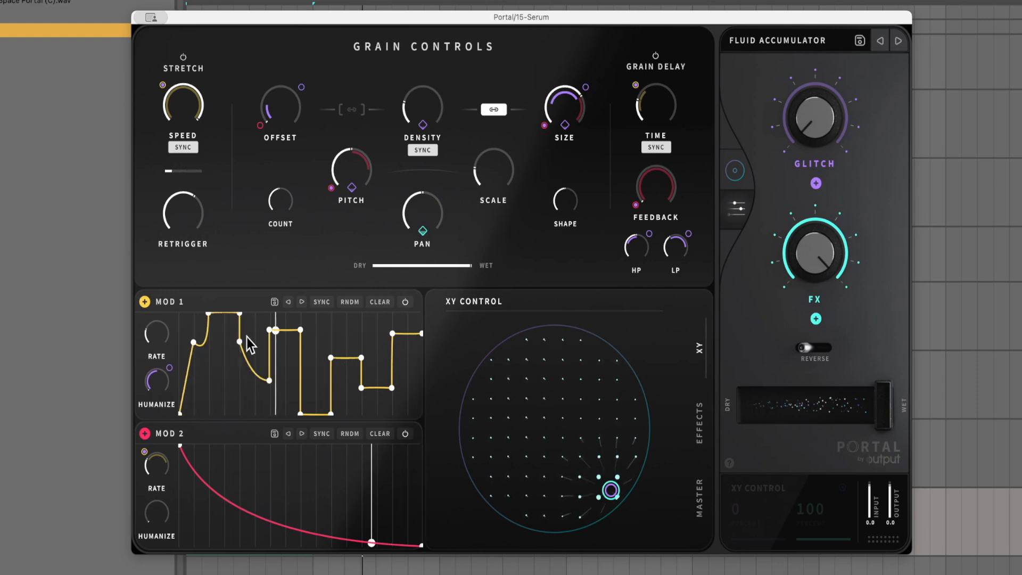
Load the Batman shape into Mod 1 and set Humanize to 100 percent for Mod 1 and 92 percent for Mod 2
left_click(302, 301)
left_click_drag(271, 411, 241, 412)
mouse_move(156, 372)
left_click_drag(157, 375, 160, 239)
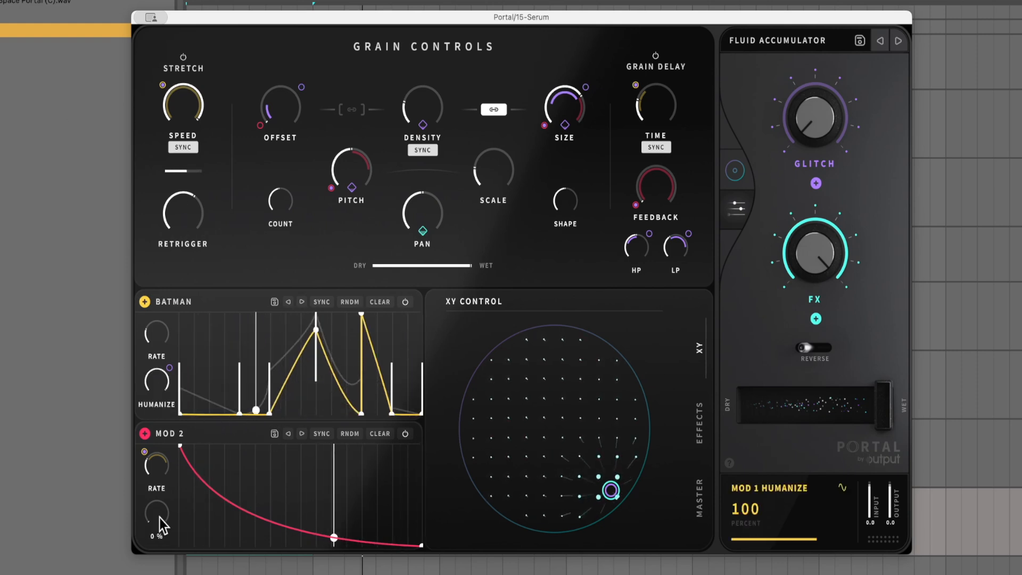
left_click_drag(160, 518, 231, 387)
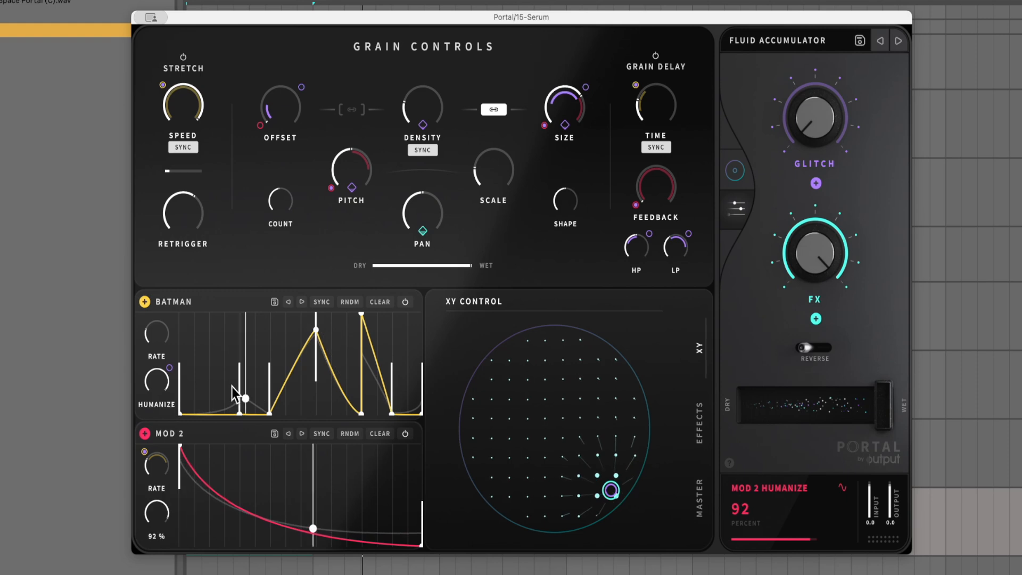
Replace Portal's Phaser effect with a Bit Reducer, adjust its Bits amount, and set Redux to 113 samples
left_click(698, 429)
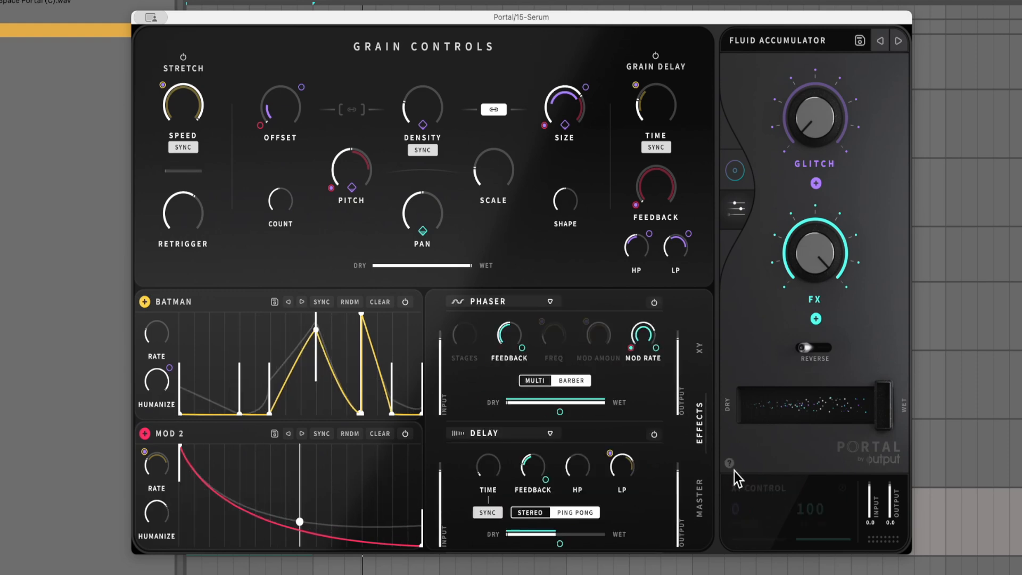
left_click(548, 305)
left_click(458, 324)
left_click_drag(531, 335, 553, 268)
left_click_drag(574, 332, 599, 250)
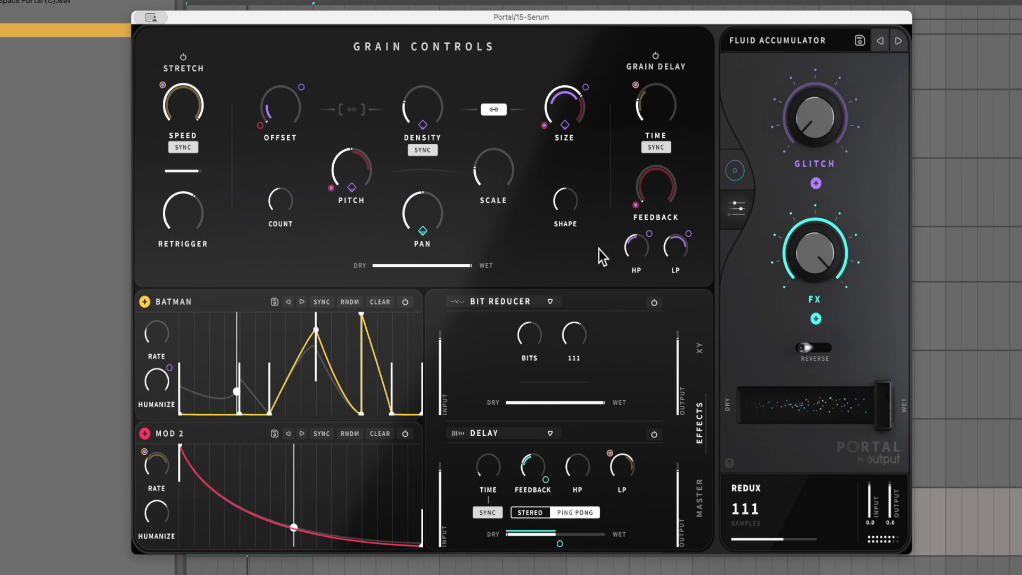
mouse_move(576, 334)
left_mouse_down()
mouse_move(584, 343)
mouse_move(593, 321)
mouse_move(592, 333)
left_mouse_up()
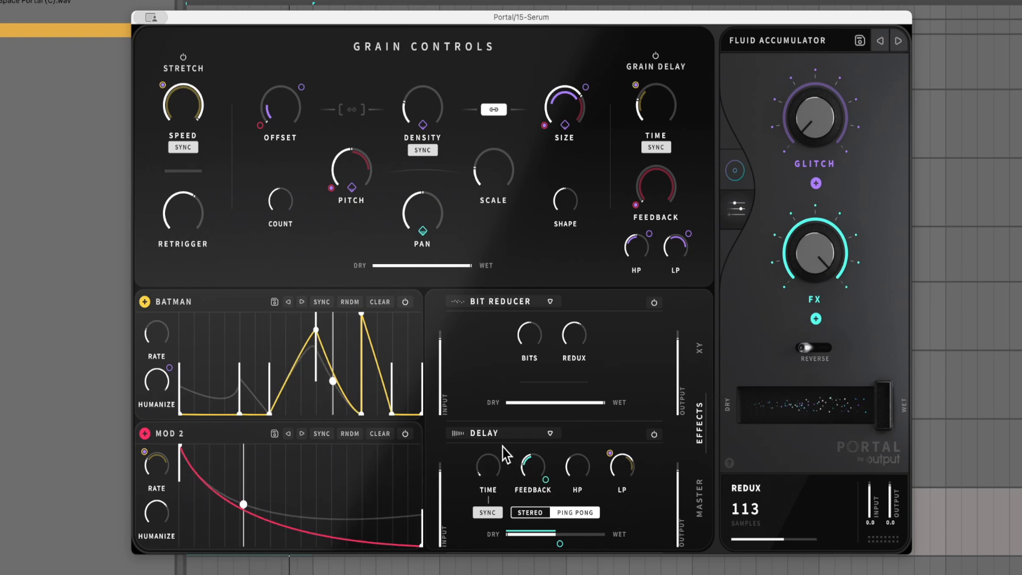
Replace Portal's Delay effect with Distort and set its Amount to 50 percent
left_click(511, 436)
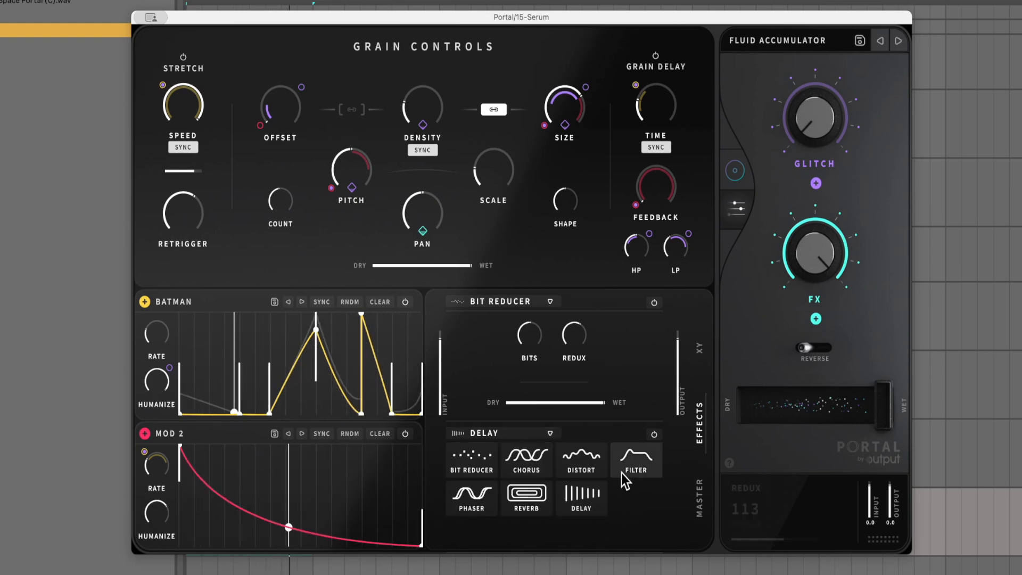
left_click(588, 471)
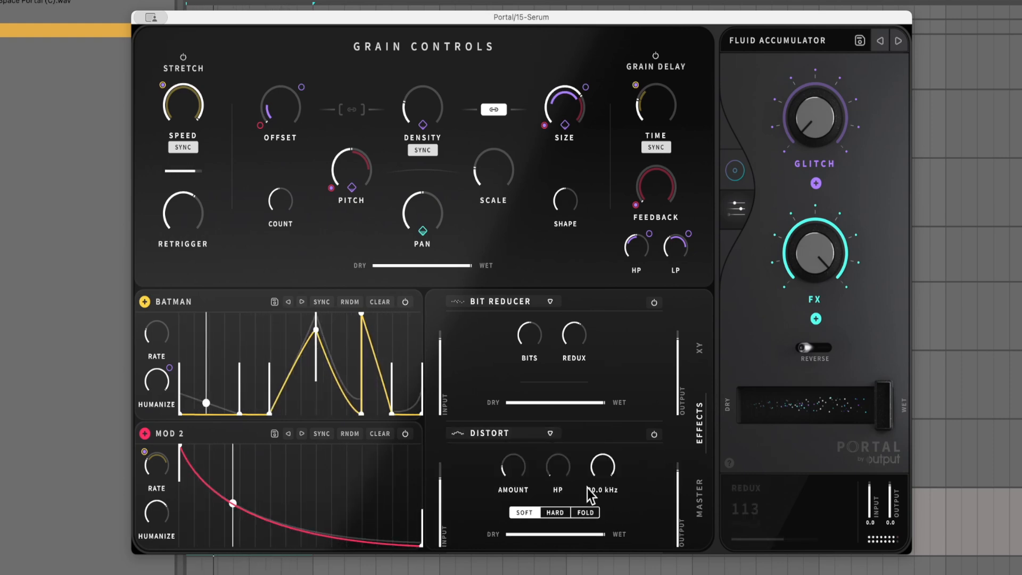
left_click_drag(524, 477, 529, 429)
Replace Portal's Distort effect with Delay and show the Master section
left_click(529, 430)
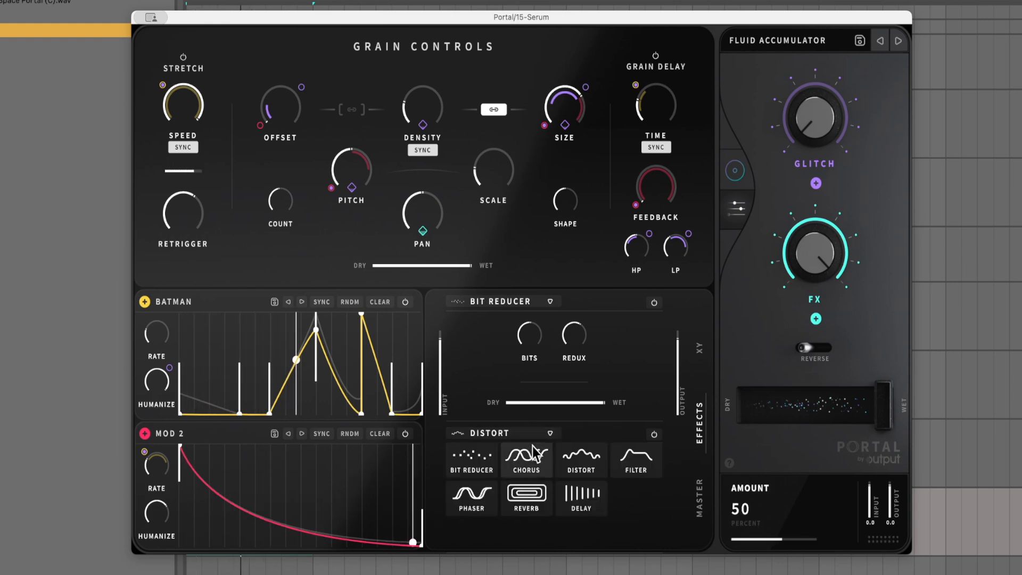
left_click(582, 492)
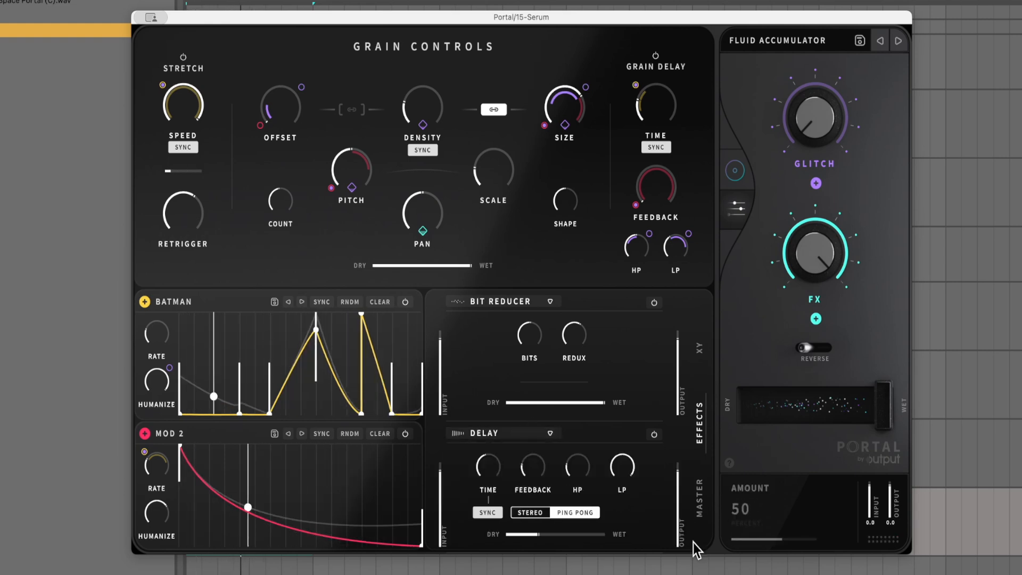
left_click(700, 500)
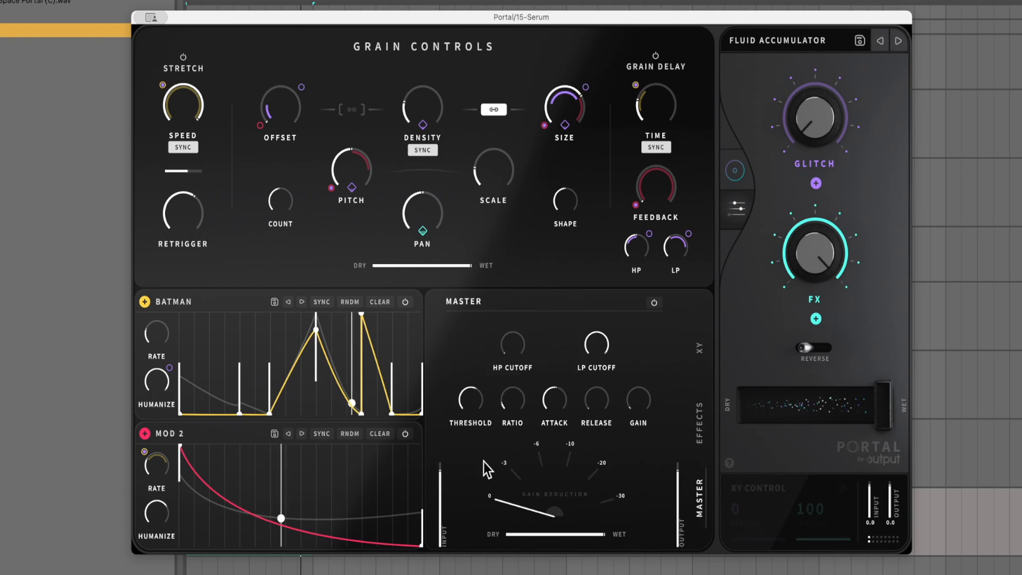
Set the Release of Portal's master compressor to 148 and play the clip back through the OTT stack
left_click_drag(593, 405, 592, 372)
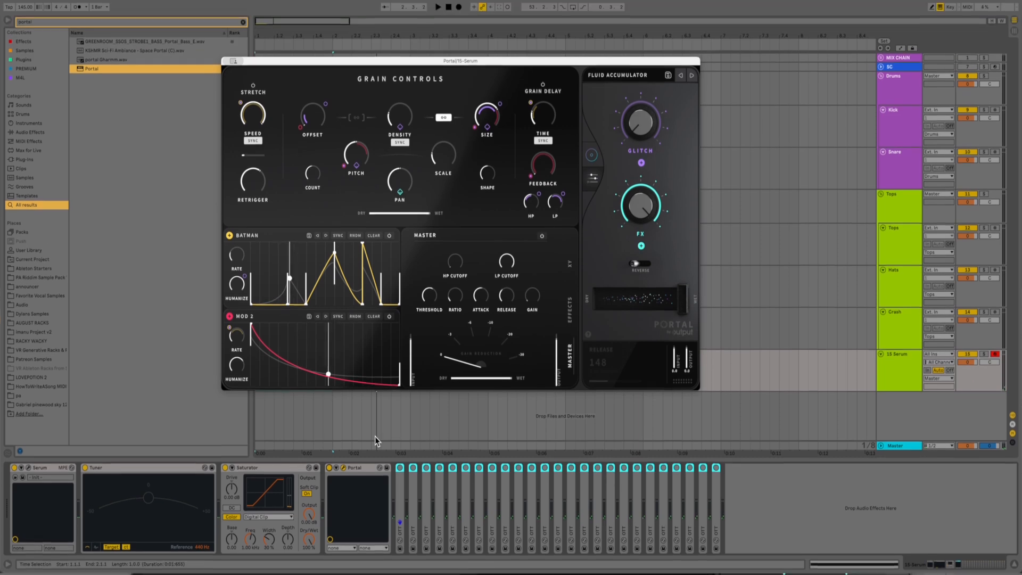
key("space")
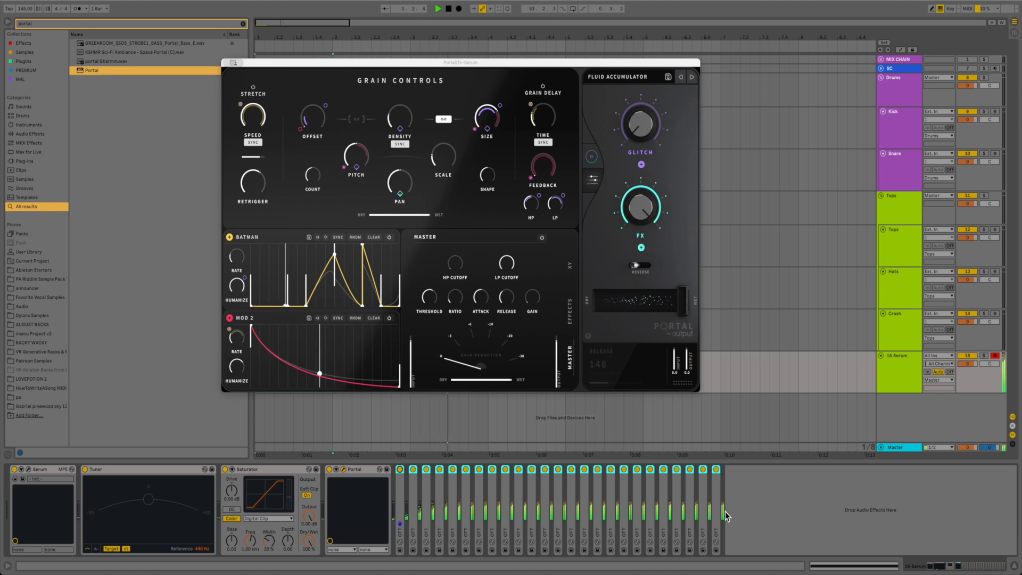
key("space")
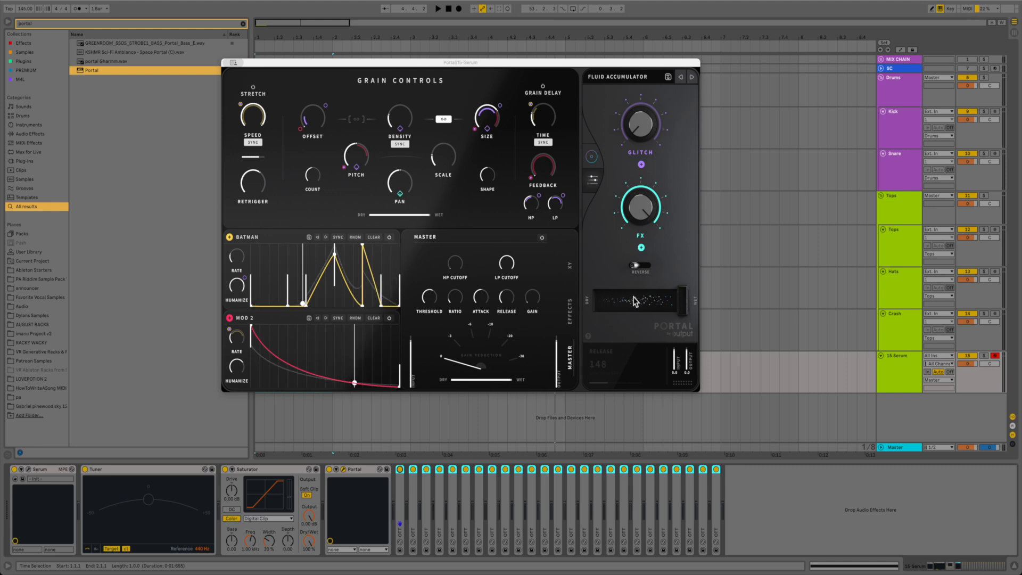
Remove Portal and insert the Cymatics Origin plug-in between the Saturator and the OTT stack
left_click(343, 469)
key("Delete")
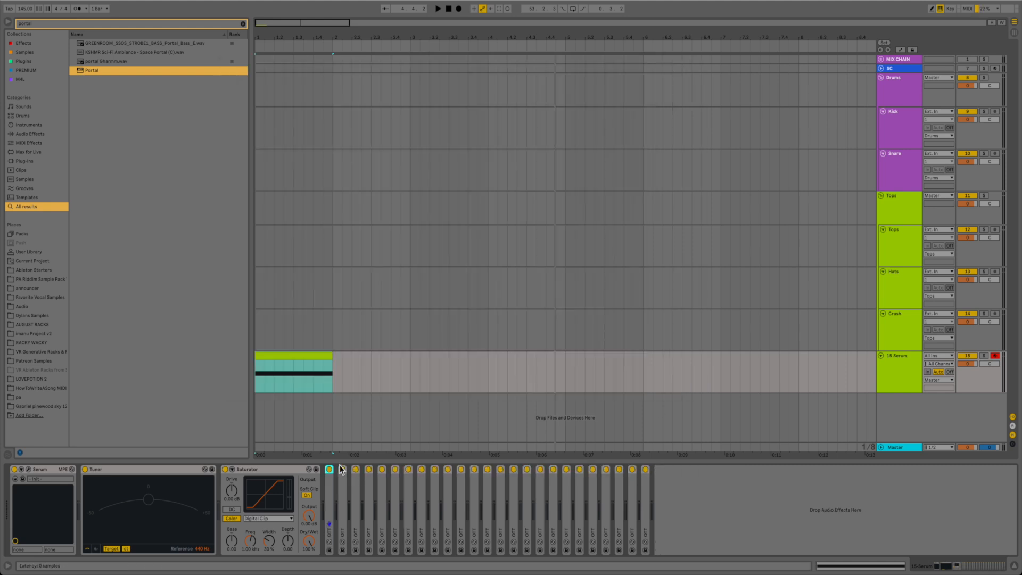
left_click(243, 24)
type("cymbal")
key("BackSpace")
key("BackSpace")
key("BackSpace")
type("atics or")
left_click_drag(104, 98, 343, 478)
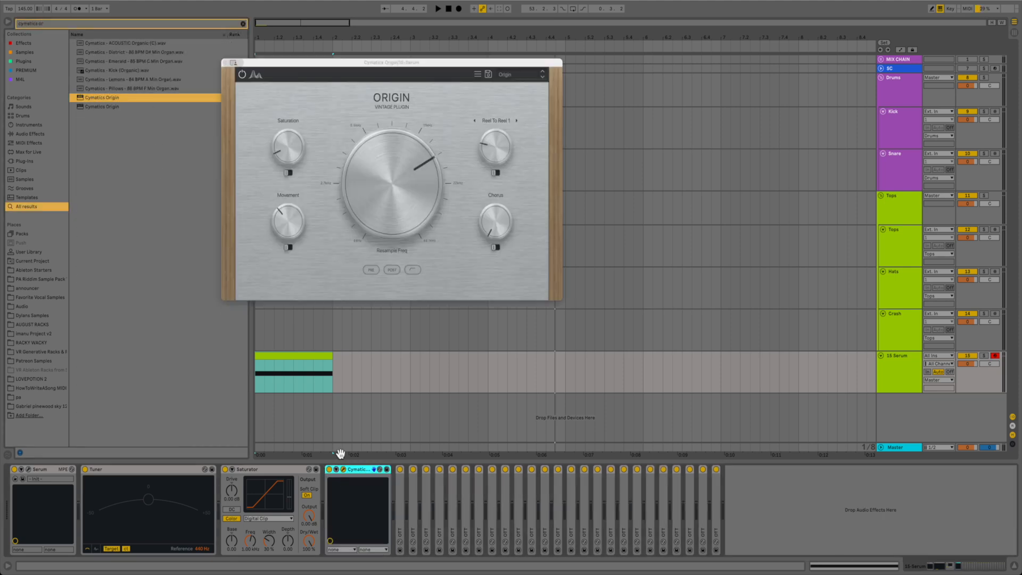
Bypass the OTT stack, audition the clip, and raise Origin's Chorus, Resample Freq, Reel To Reel 1, Saturation and Movement
left_click(401, 471)
key("space")
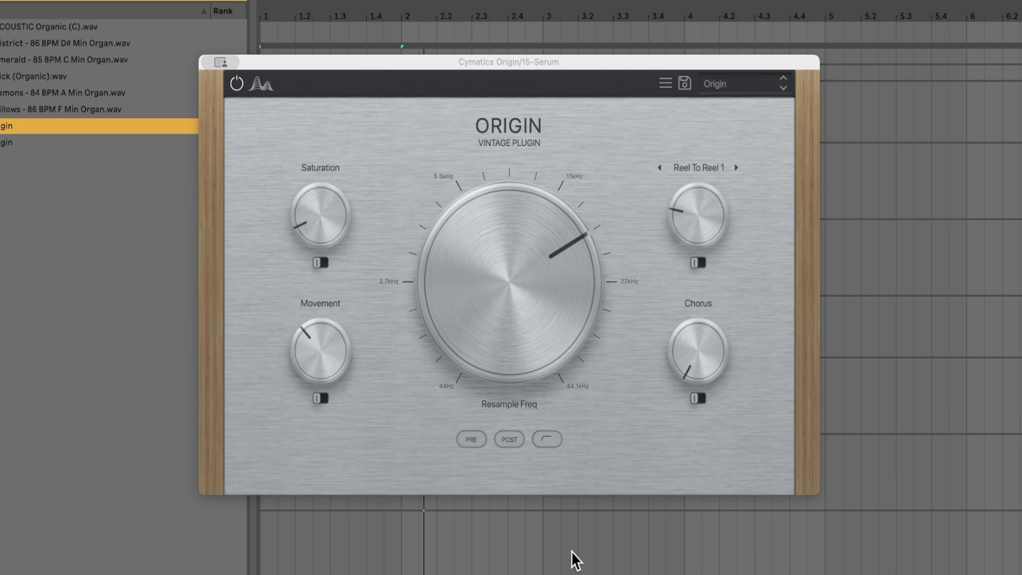
left_click_drag(718, 362, 758, 331)
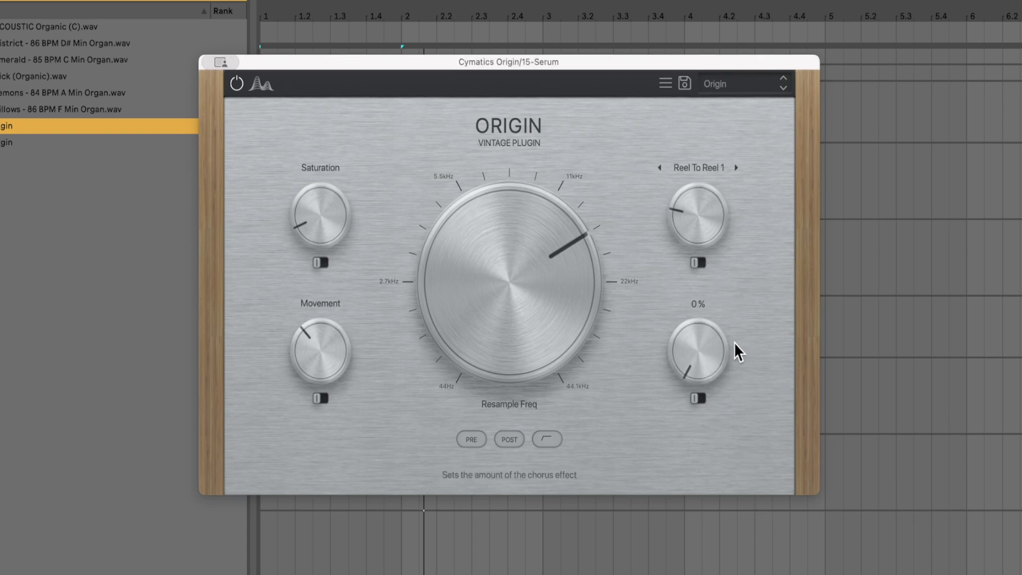
left_click_drag(711, 348, 792, 253)
left_click_drag(538, 306, 566, 317)
left_click_drag(712, 238, 763, 154)
left_click(697, 260)
left_click_drag(314, 223, 345, 135)
left_click_drag(314, 355, 375, 219)
left_click_drag(329, 349, 404, 400)
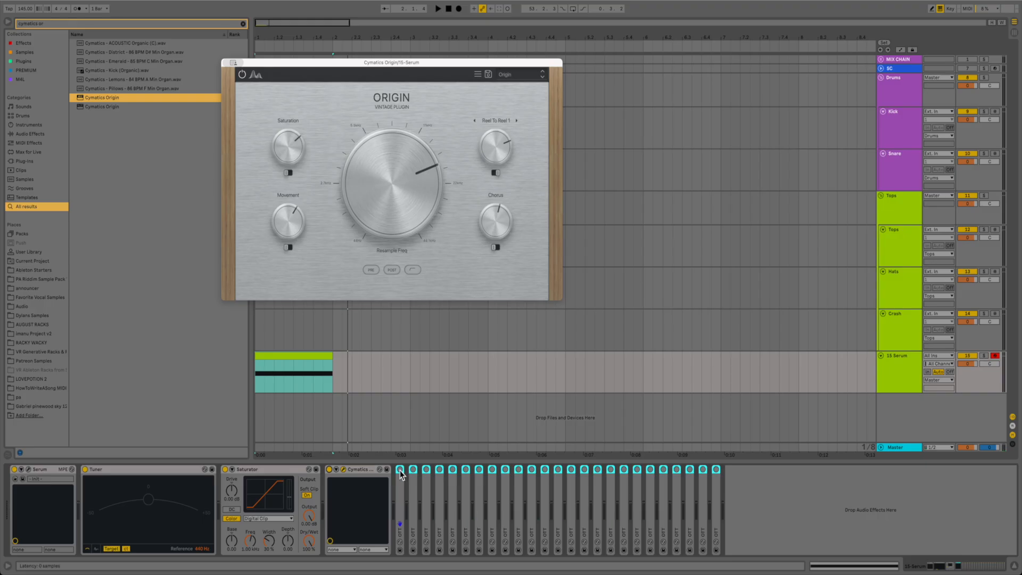
Re-enable the OTT stack and play the clip through Origin and the OTTs
left_click(400, 470)
key("space")
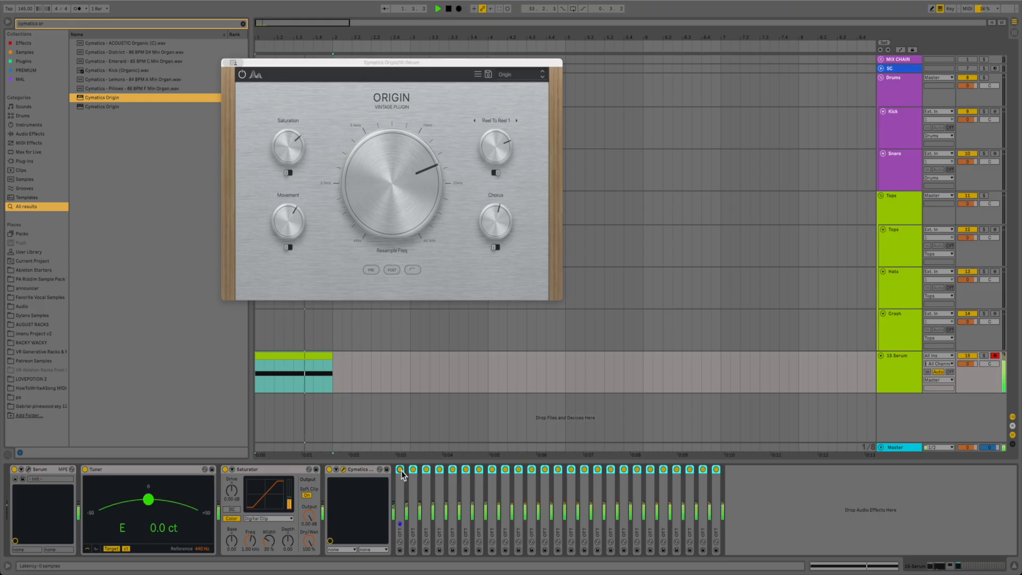
key("space")
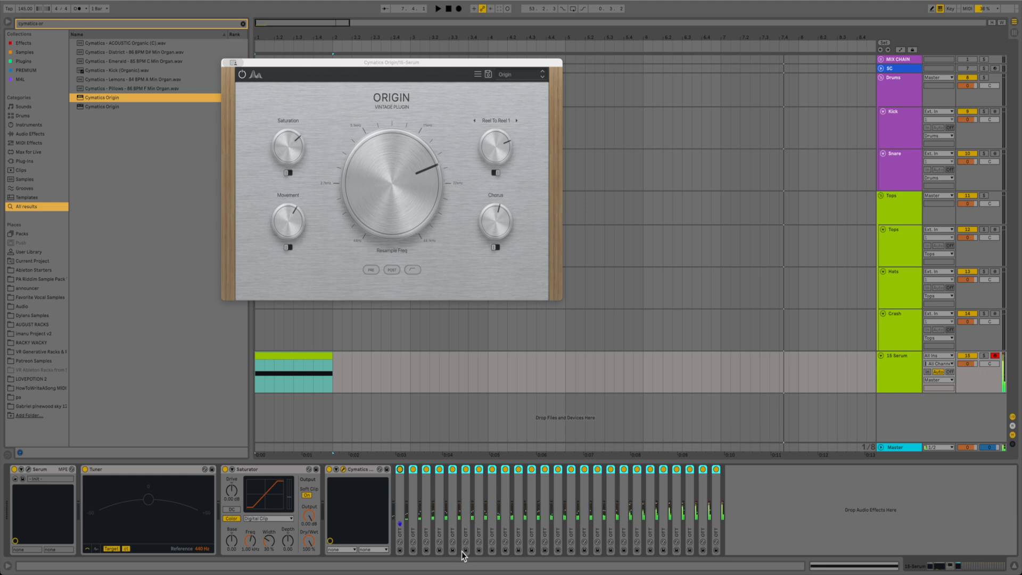
Remove Cymatics Origin and the whole OTT stack from the Serum track
left_click(358, 471)
key("Delete")
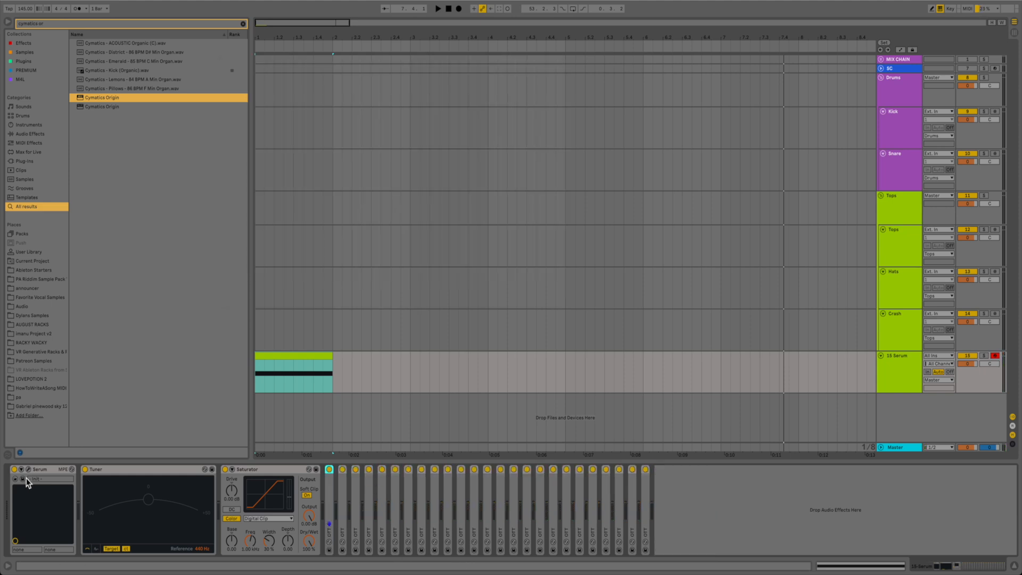
left_click(644, 515, "shift")
key("Delete")
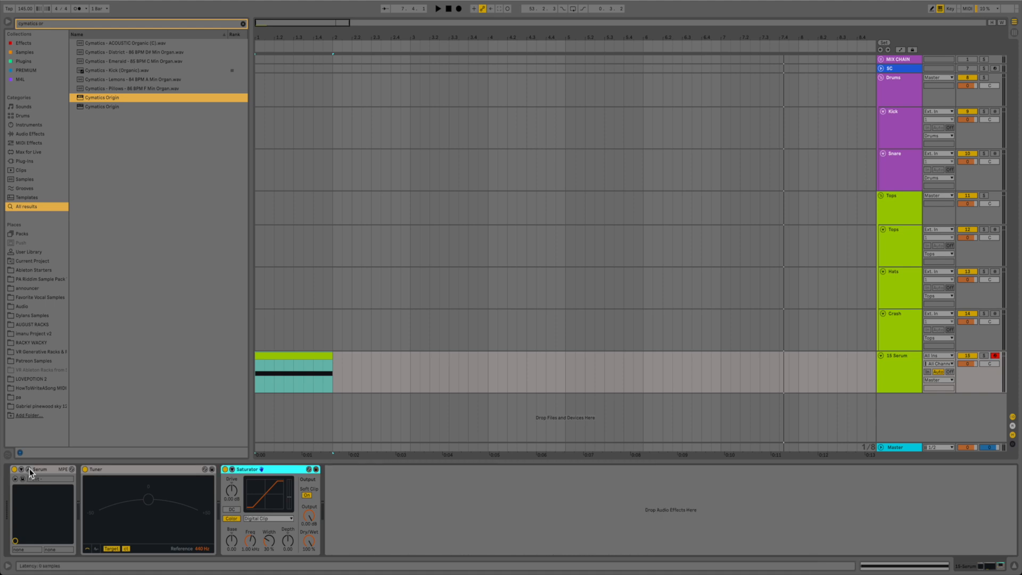
Open Serum, load the 02-Acid wavetable from M3-Analog-Electric into OSC A, and raise its wavetable position
left_click(29, 469)
left_click_drag(316, 9, 534, 79)
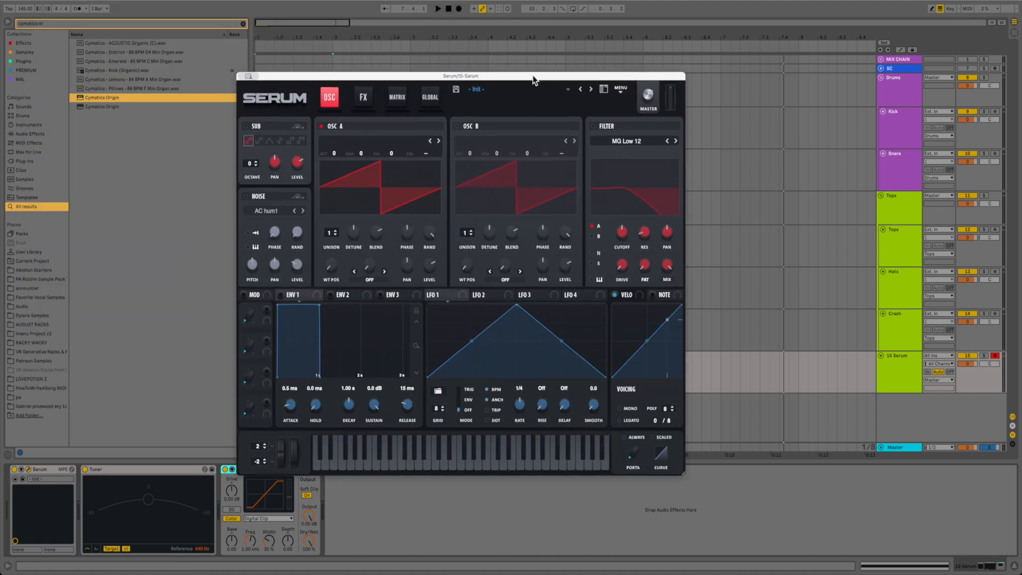
left_click(381, 140)
mouse_move(391, 257)
left_click(487, 258)
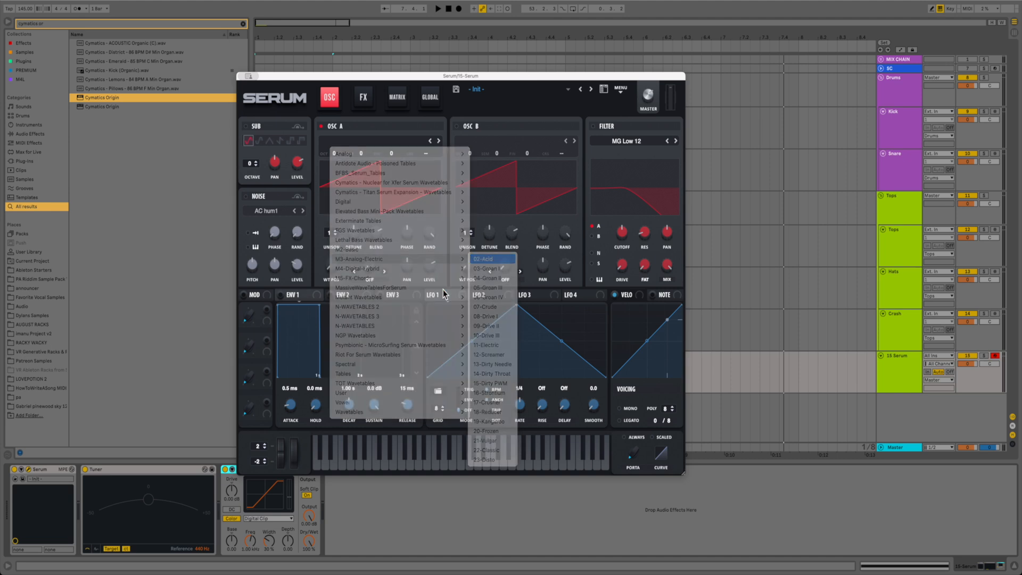
left_click_drag(334, 275, 337, 232)
Set OSC A's warp mode to Asym - and modulate the warp with LFO 1 at 100
left_click(380, 281)
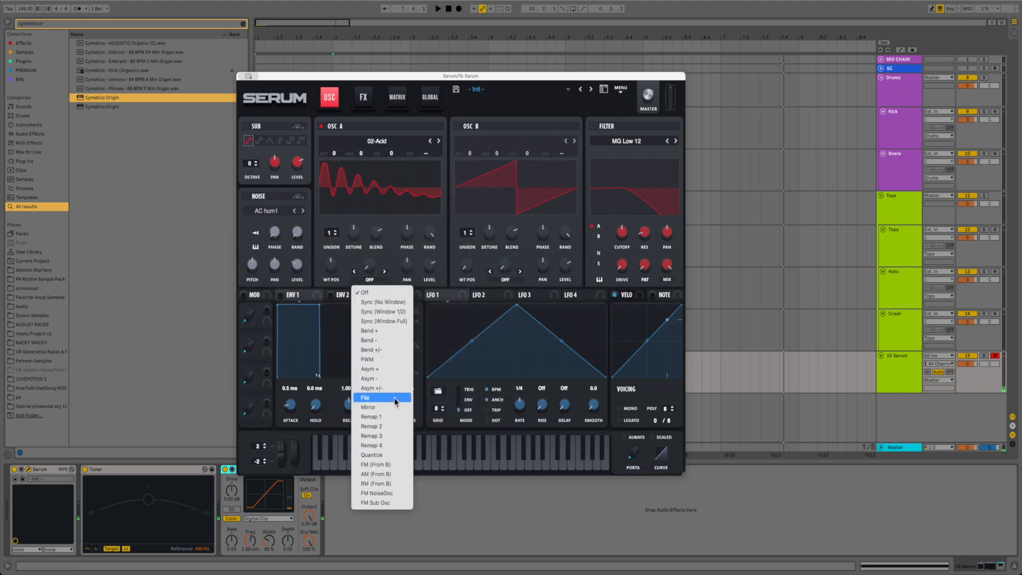
left_click(404, 380)
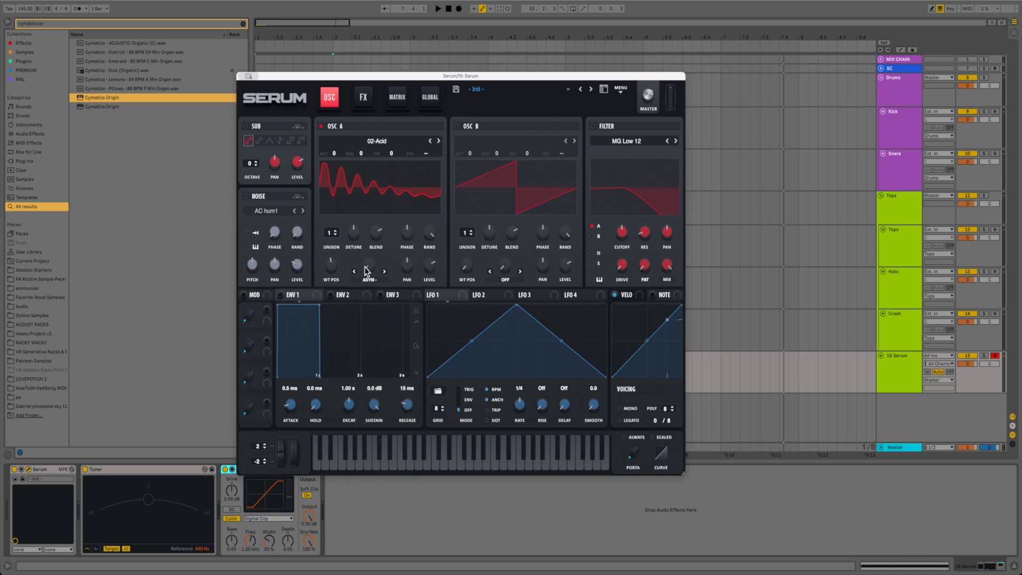
left_click_drag(369, 266, 391, 179)
left_click_drag(435, 296, 371, 267)
left_click_drag(371, 267, 377, 217)
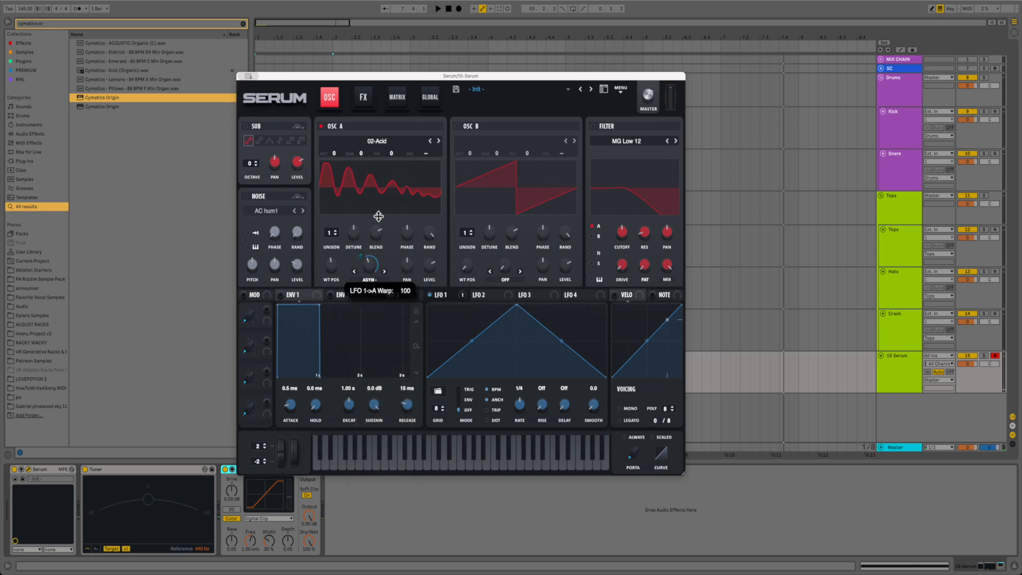
Shape LFO 1 with an early peak and a bowed decay, with a one-bar rate in Trig mode
left_click_drag(522, 307, 444, 290)
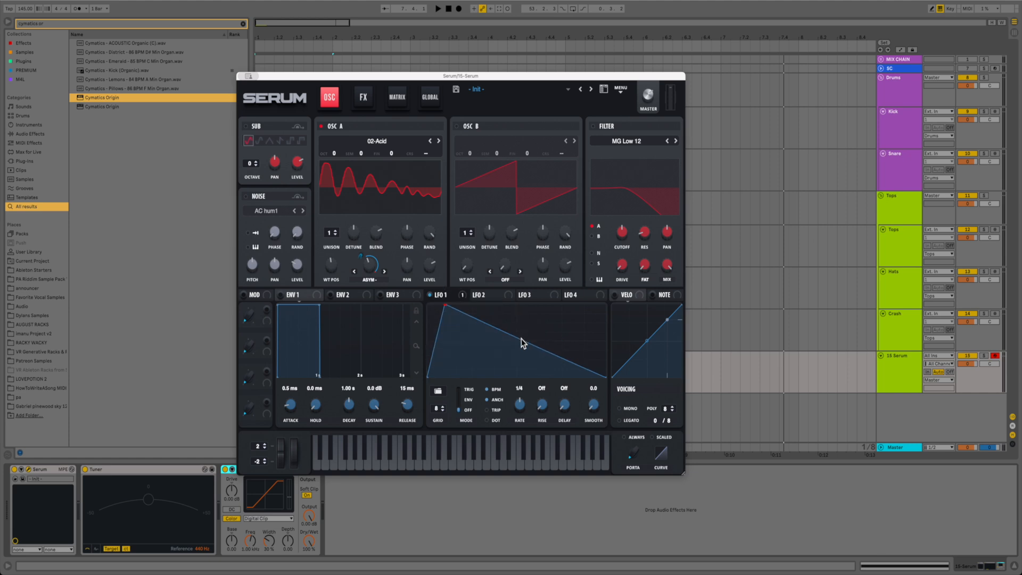
left_click_drag(526, 343, 526, 323)
left_click_drag(520, 407, 521, 415)
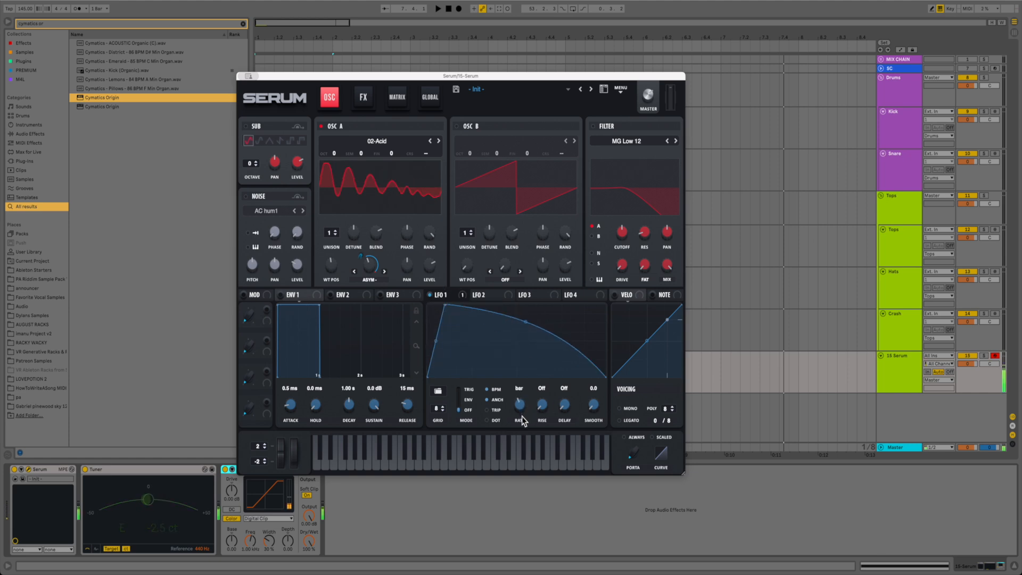
left_click(468, 390)
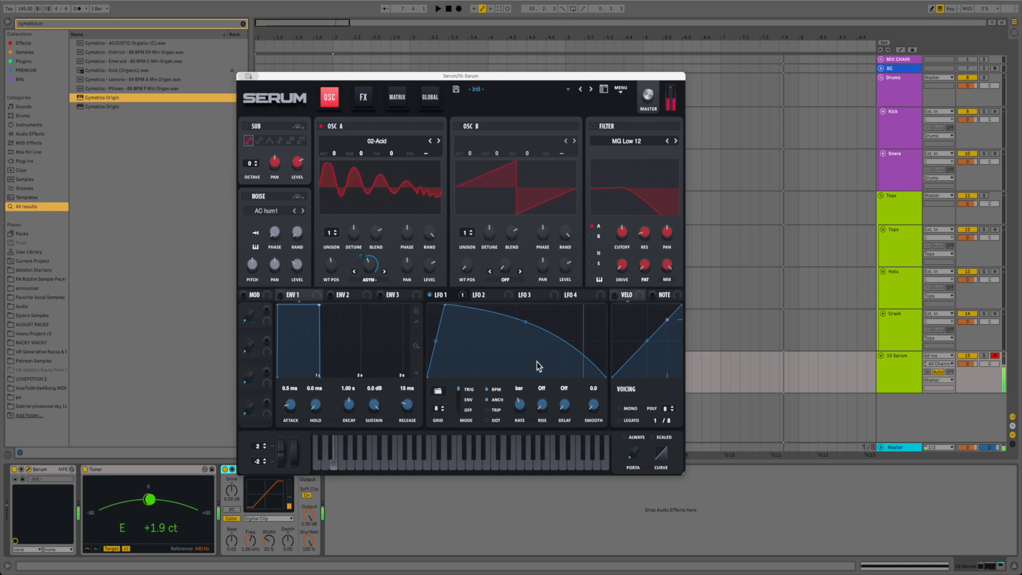
Enable the sub oscillator with LFO 1 on its level, and add Diode 1 distortion with raised drive and post filtering
left_click(245, 126)
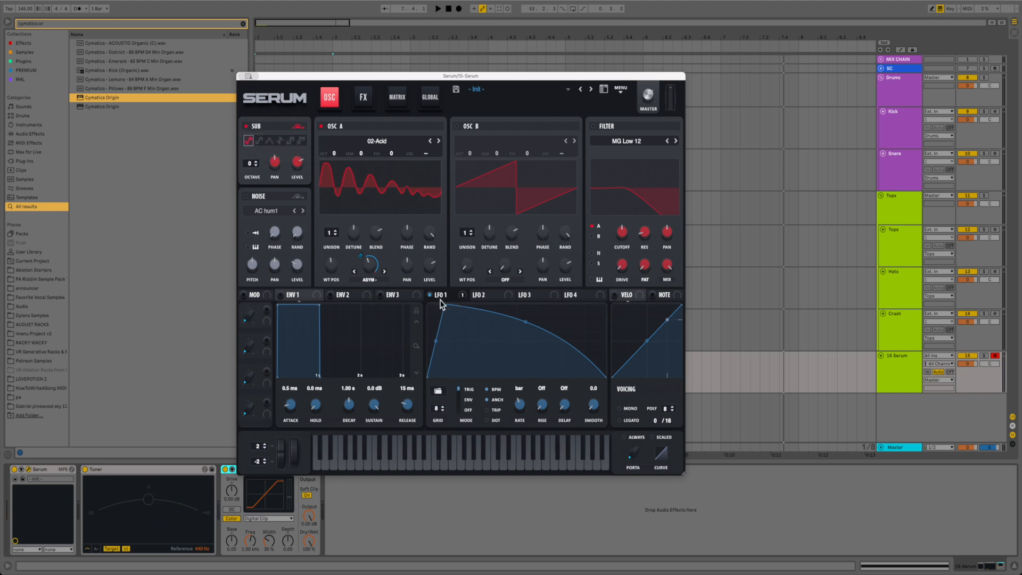
left_click(362, 98)
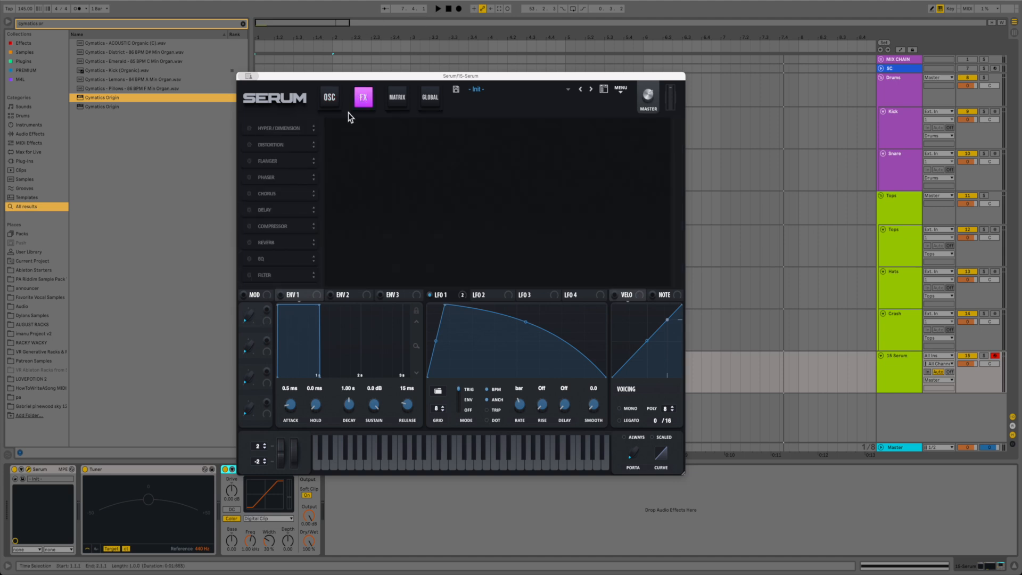
left_click(256, 145)
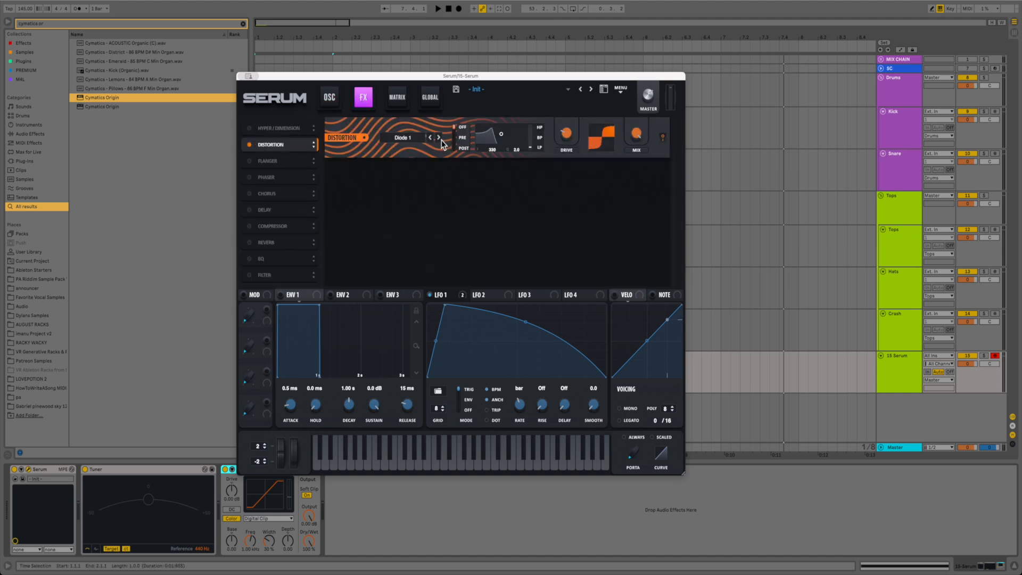
left_click_drag(565, 136, 565, 126)
left_click_drag(454, 139, 454, 149)
left_click_drag(532, 147, 496, 142)
left_click(338, 103)
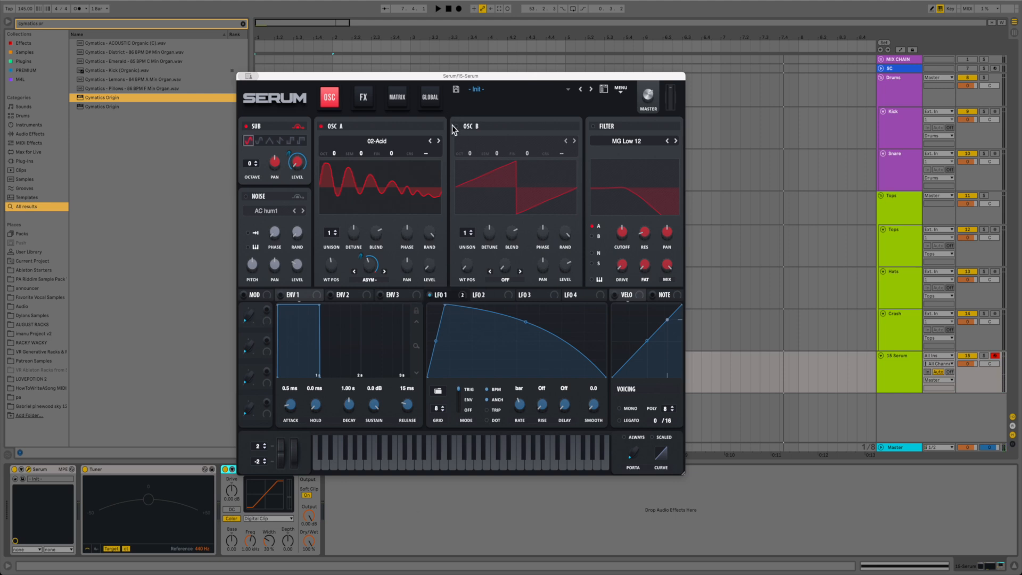
Enable OSC B, load the Ik Pig wavetable from NGP Wavetables, and set its wavetable position to 107
left_click(492, 142)
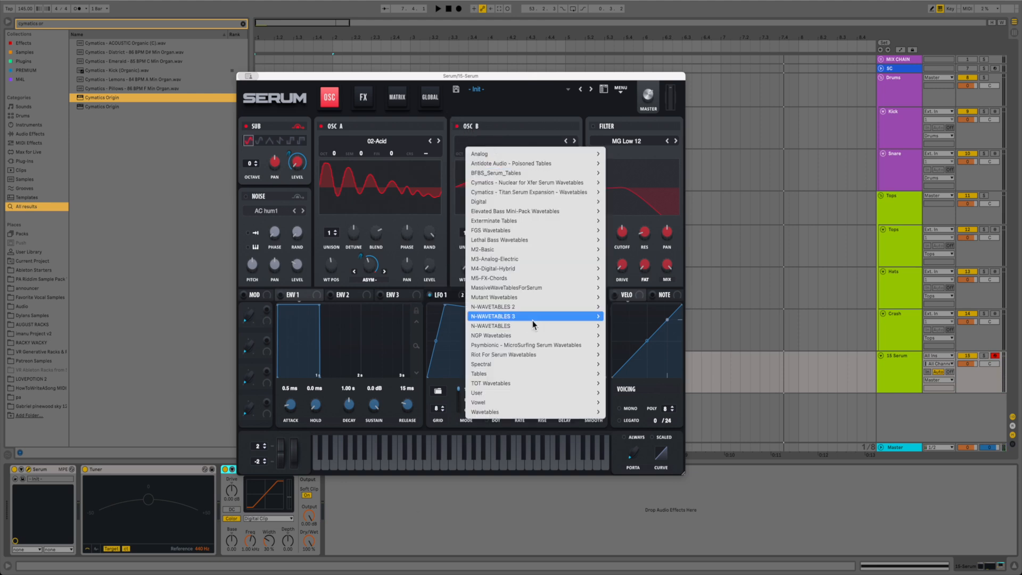
mouse_move(507, 335)
left_click(628, 335)
left_click_drag(472, 270, 479, 244)
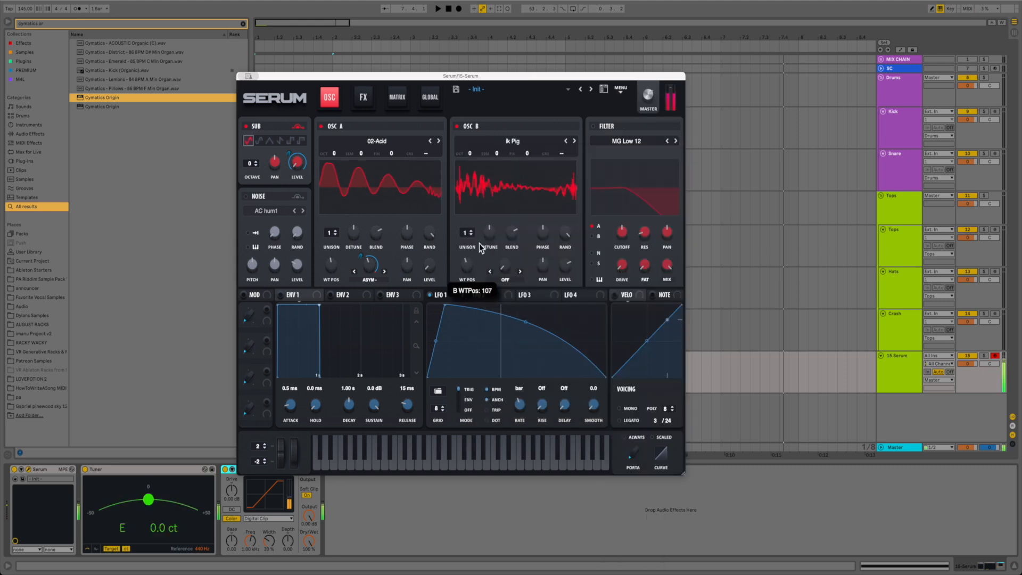
Set OSC B's warp mode to FM (From A), modulate it with LFO 1, and set the warp to 18 percent
left_click(505, 279)
left_click(531, 464)
left_click_drag(441, 295, 502, 268)
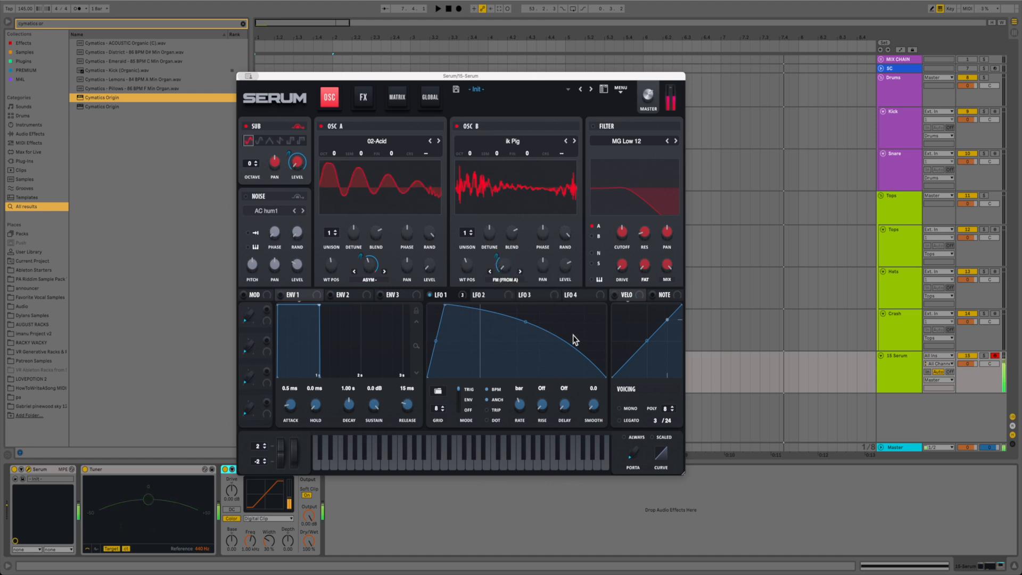
mouse_move(503, 268)
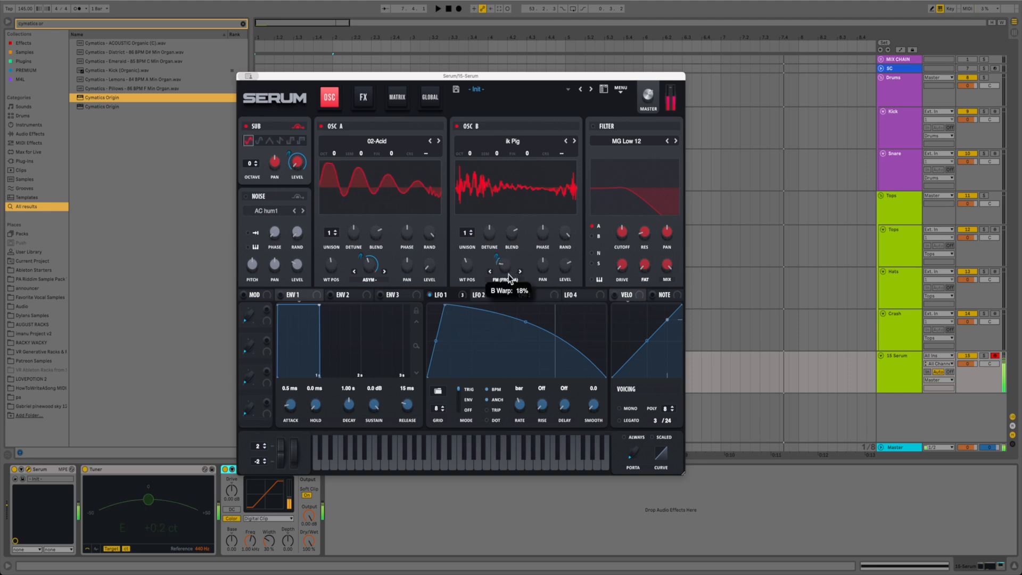
Enable the filter, try Cmb + with 27 percent resonance, and settle on the LH 6 type with adjusted drive
left_click(632, 139)
left_click_drag(621, 231, 645, 208)
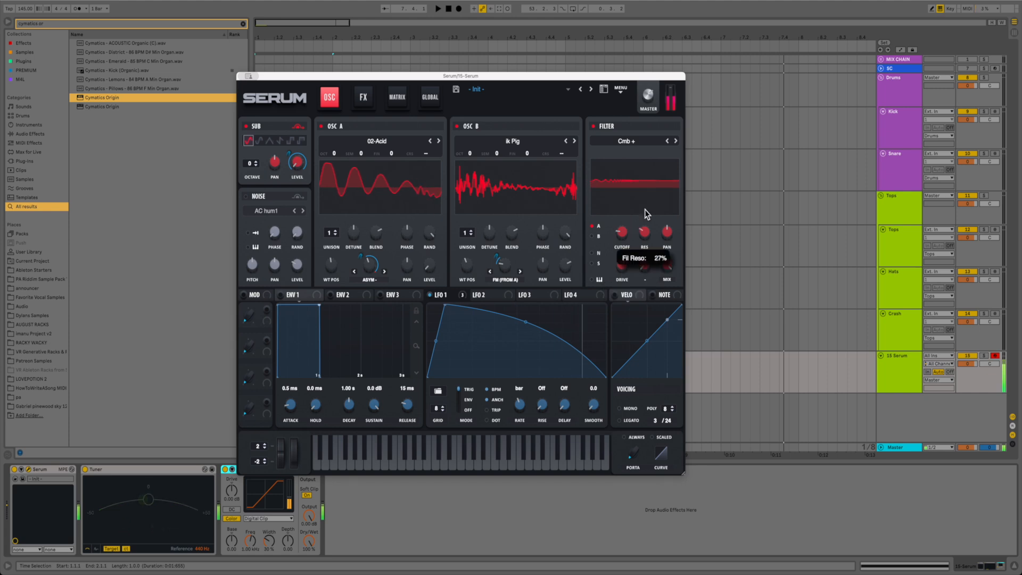
left_click(632, 140)
mouse_move(618, 162)
left_click(673, 161)
left_click_drag(624, 269, 624, 285)
Route only OSC B into the filter, modulate its cutoff with LFO 1, and set Freq to 16 percent
left_click(592, 236)
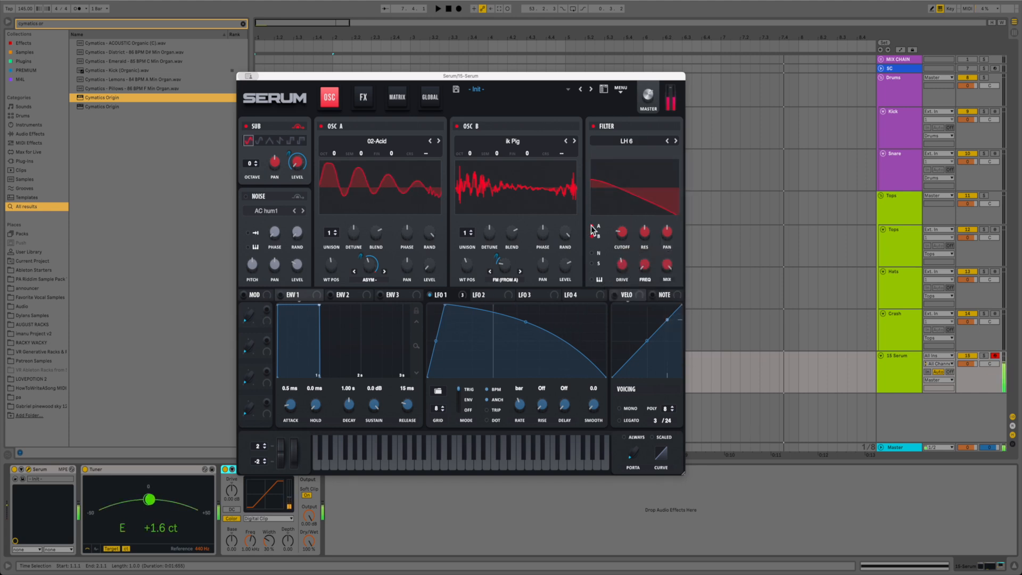
left_click_drag(442, 294, 622, 235)
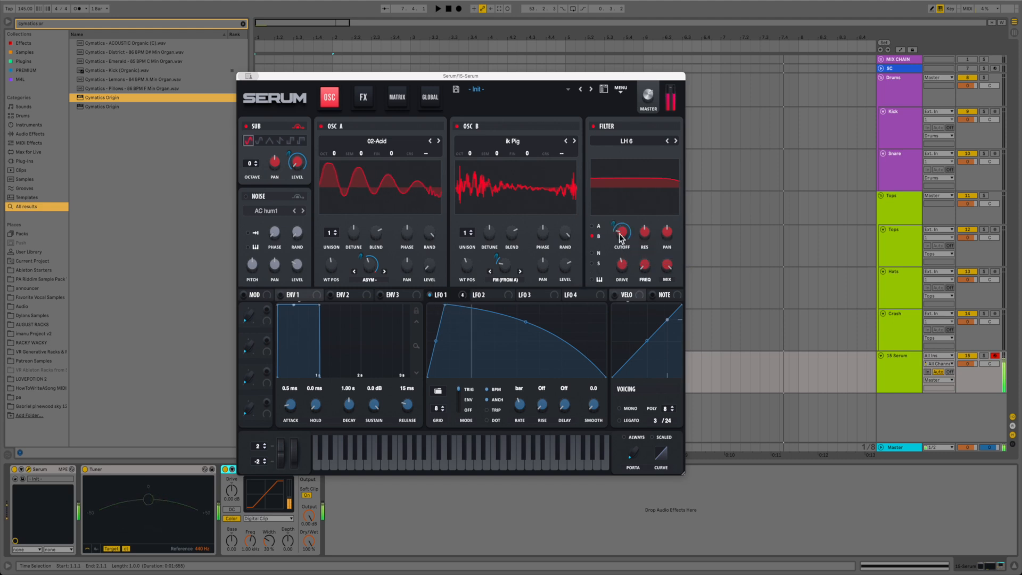
left_click_drag(645, 265, 648, 240)
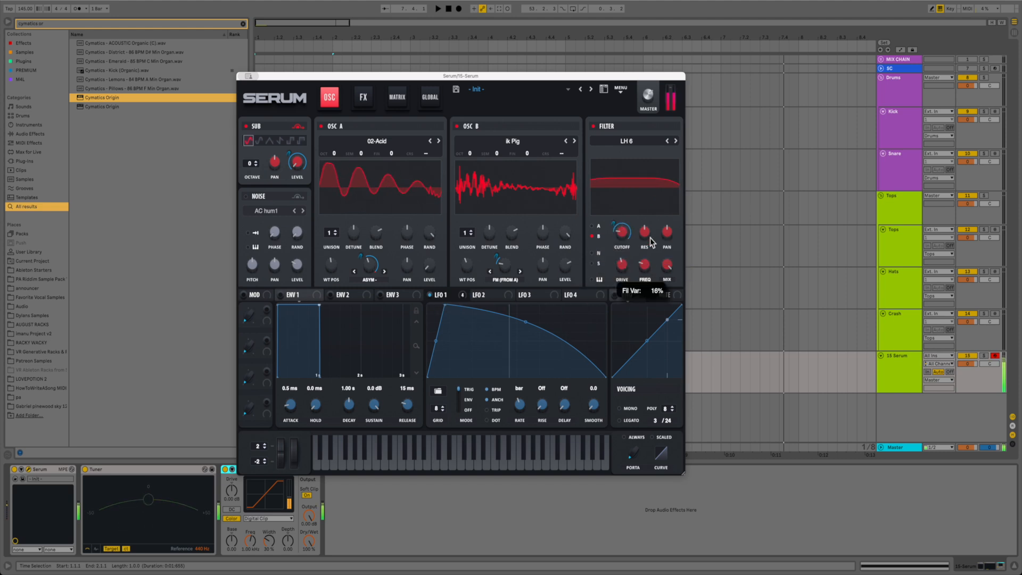
Modulate the filter's Freq with LFO 1 and close the Serum window
left_click_drag(463, 290, 652, 273)
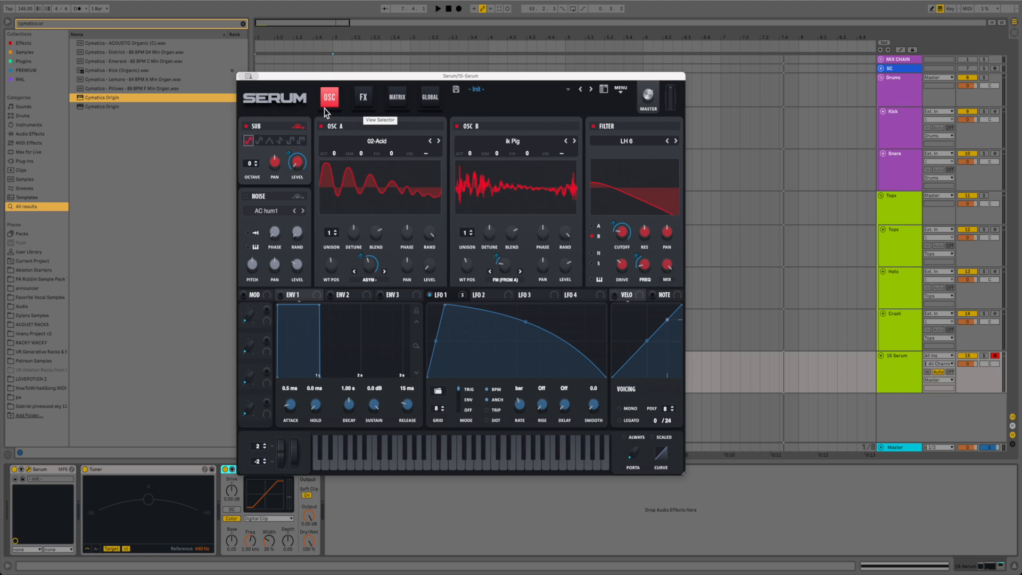
left_click(242, 76)
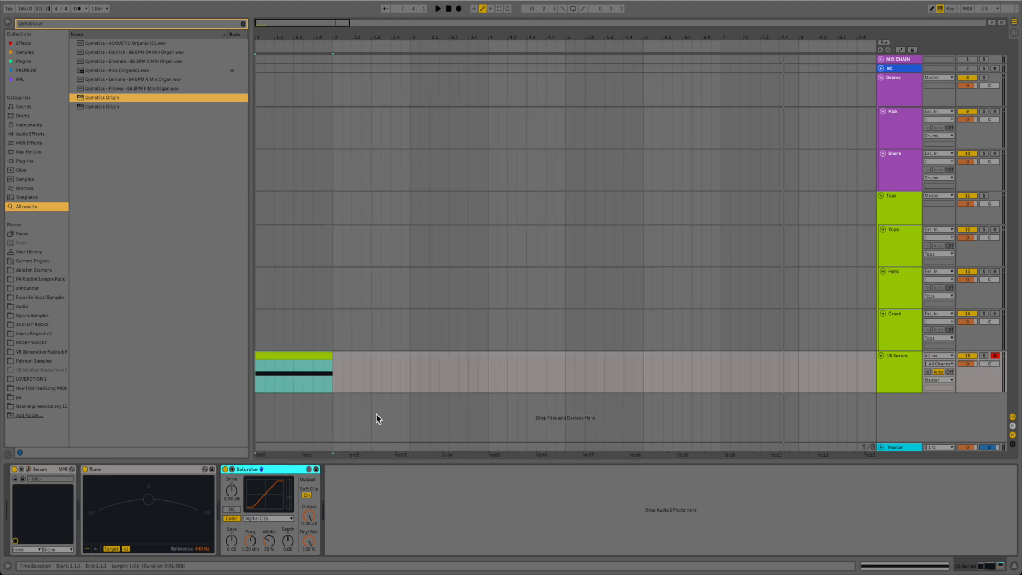
Automate Serum's Pitch Bend on its clip, falling from a raised start to centre by the middle of the bar
left_click(900, 49)
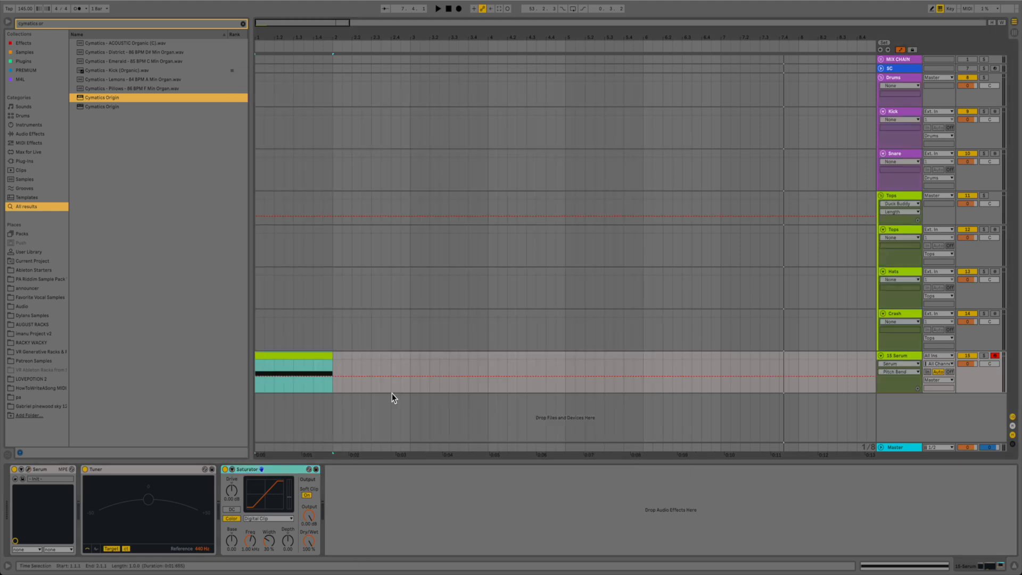
left_click(331, 376)
left_click(293, 376)
left_click_drag(255, 376, 255, 359)
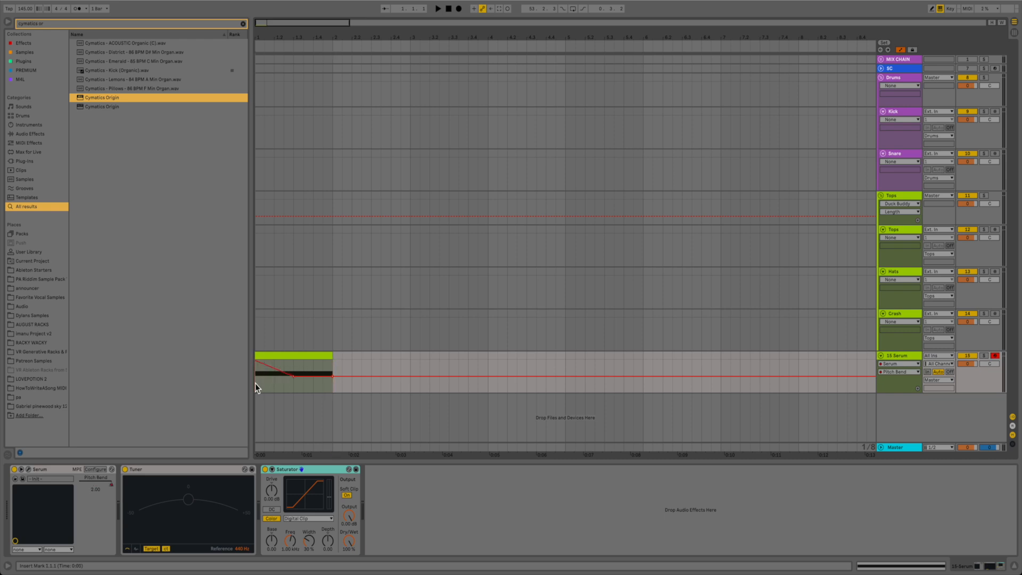
Open the Serum clip's notes, audition the pitch-bent note, and close the clip view
double_click(308, 361)
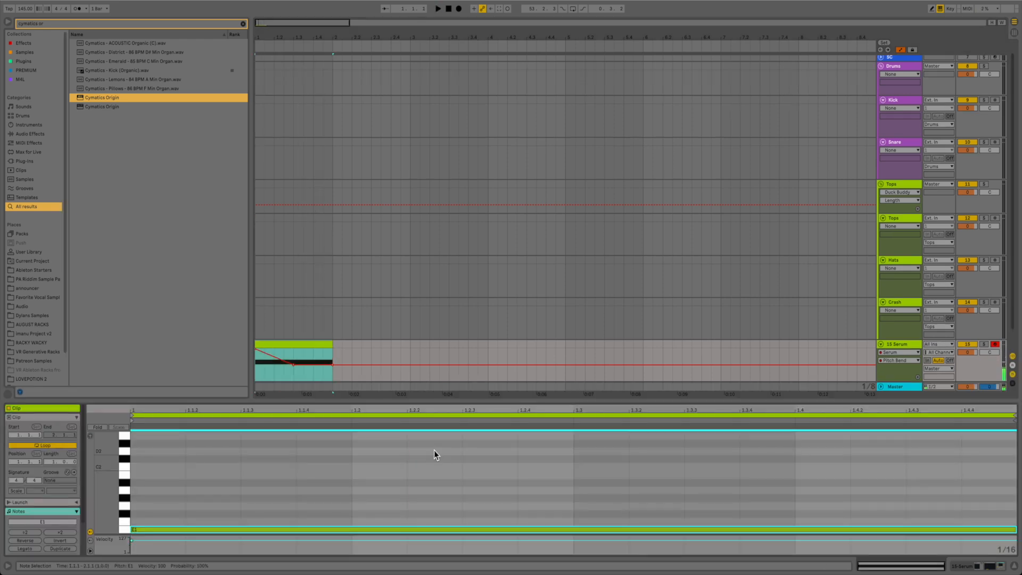
key("space")
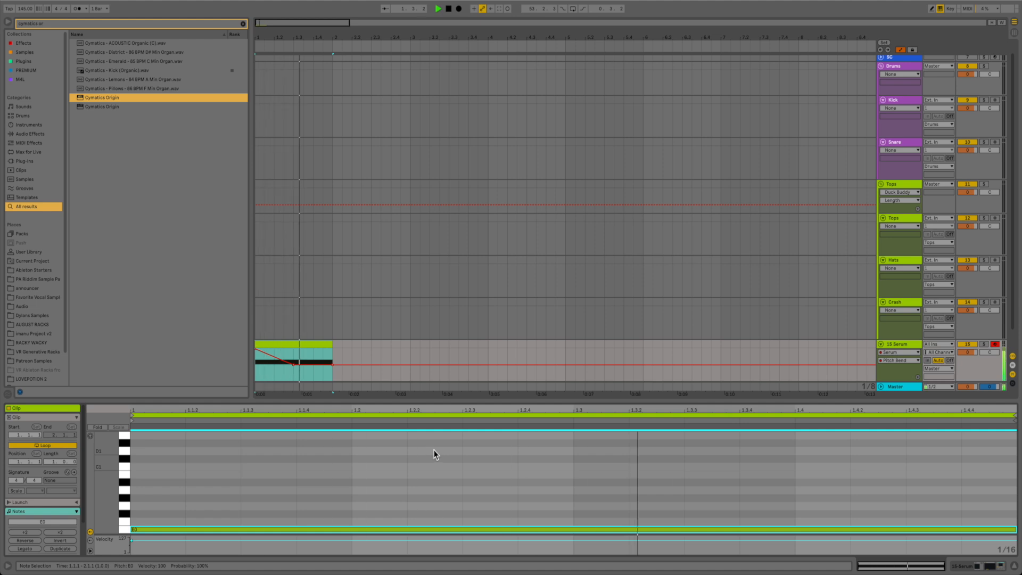
left_click(902, 346)
left_click(1014, 565)
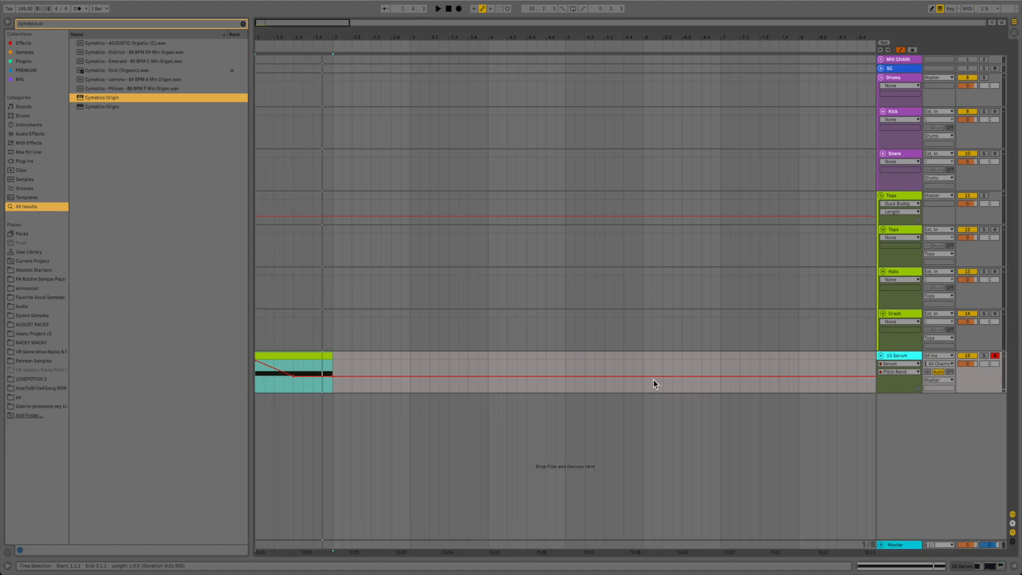
Search the browser for ott and add the OTT.adv preset after the Saturator on the Serum track
left_click(59, 20)
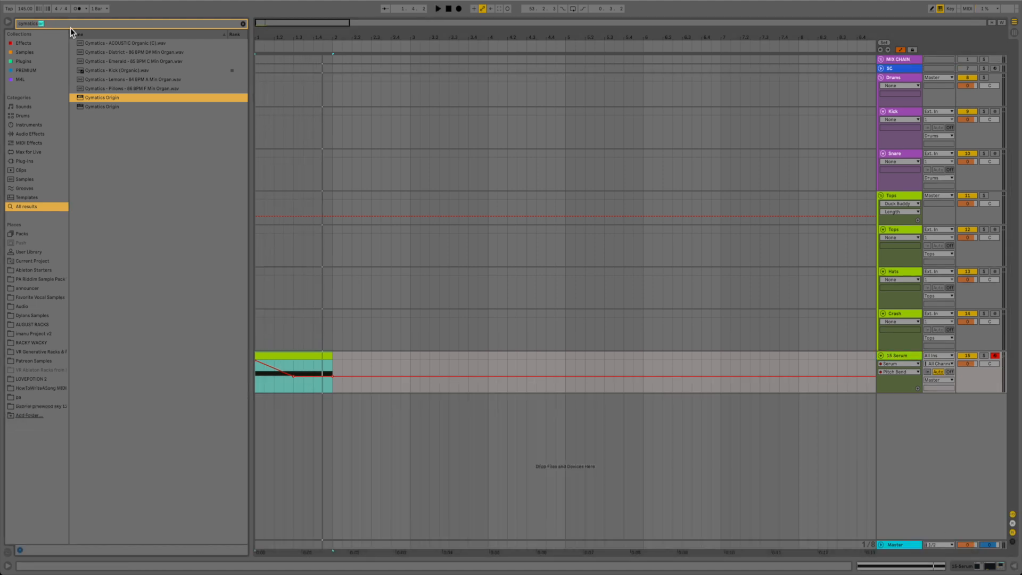
type("ott")
double_click(88, 98)
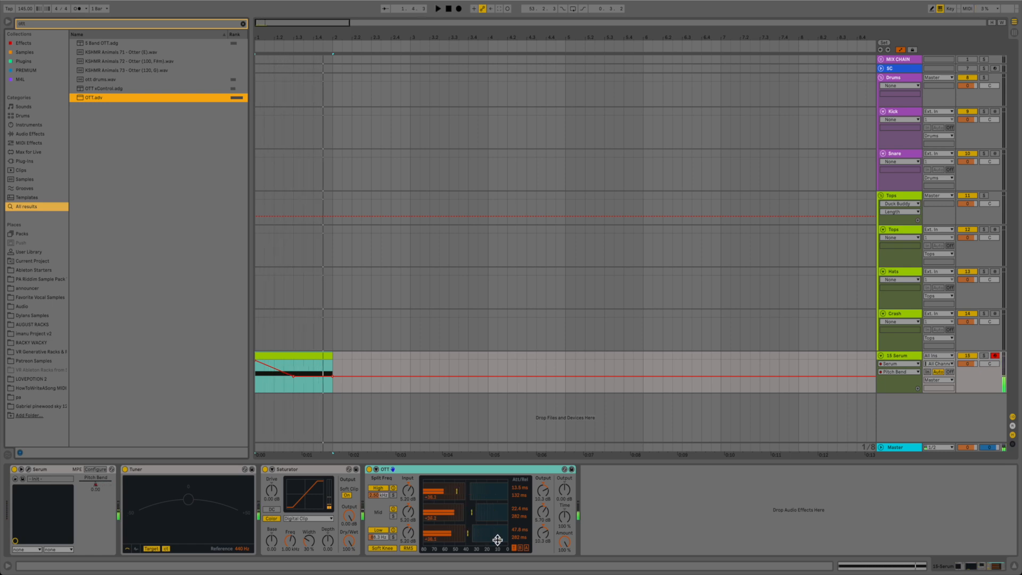
left_click(490, 473)
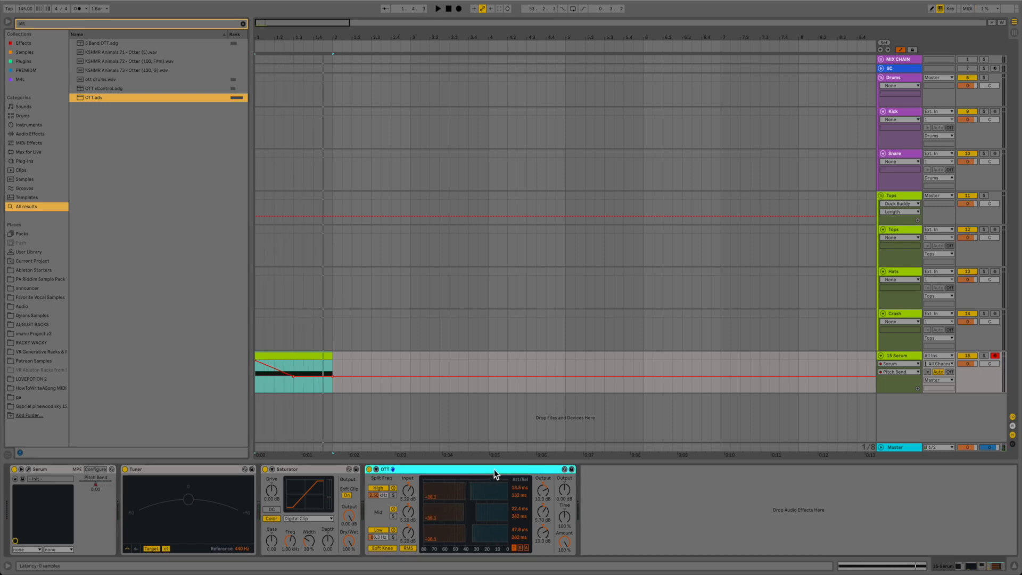
Collapse the OTT device and duplicate it repeatedly into a chain of 28 OTTs
double_click(431, 471)
key("ctrl+d")
key("ctrl+d")
key("ctrl+d")
key("ctrl+d")
key("ctrl+d")
key("ctrl+d")
key("ctrl+d")
key("ctrl+d")
key("ctrl+d")
key("ctrl+d")
key("ctrl+d")
key("ctrl+d")
key("ctrl+d")
key("ctrl+d")
key("ctrl+d")
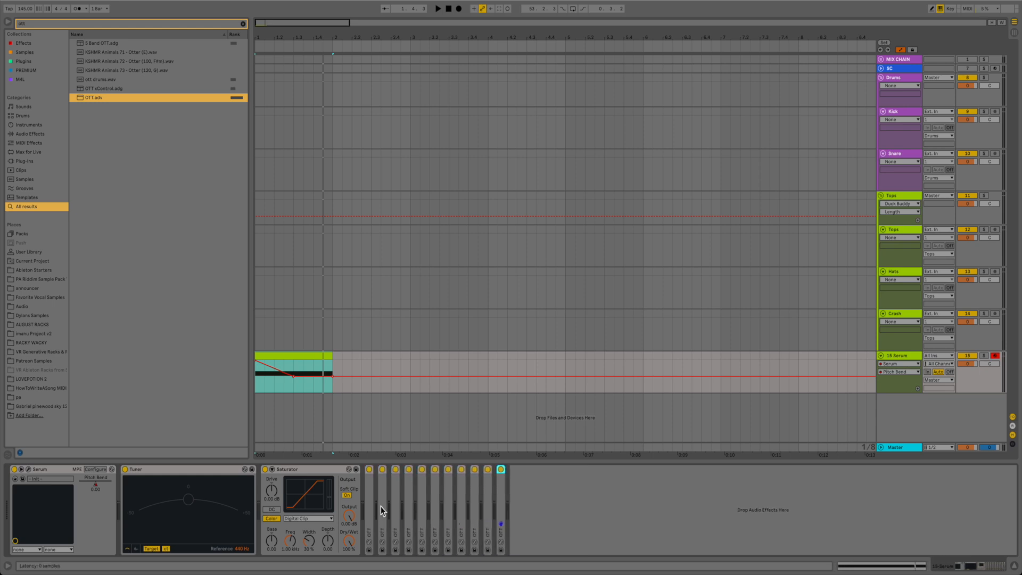
key("ctrl+d")
key("ctrl+d")
key("ctrl+d")
key("ctrl+d")
key("ctrl+d")
key("ctrl+d")
key("ctrl+d")
key("ctrl+d")
key("ctrl+d")
key("ctrl+d")
key("ctrl+d")
key("ctrl+d")
key("ctrl+d")
Group all the OTTs into one audio effect rack and compare playback with the rack off and on
key("ctrl+a")
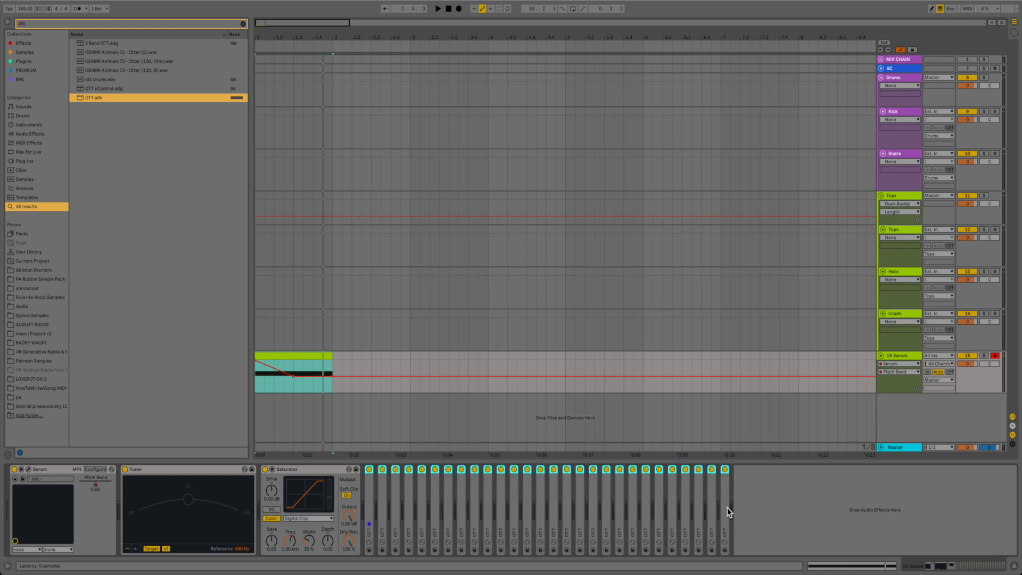
key("ctrl+g")
left_click(369, 469)
key("space")
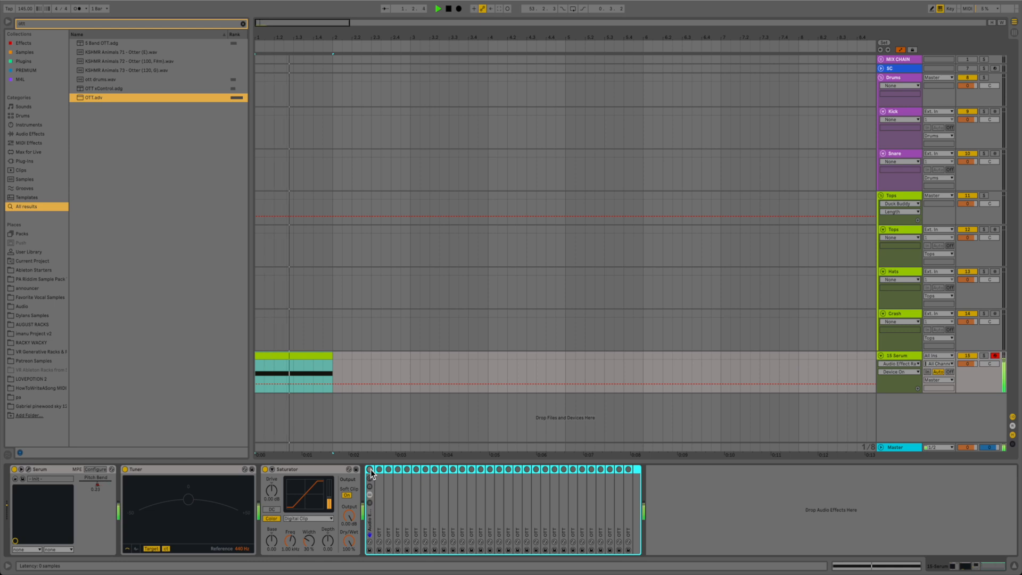
left_click(370, 469)
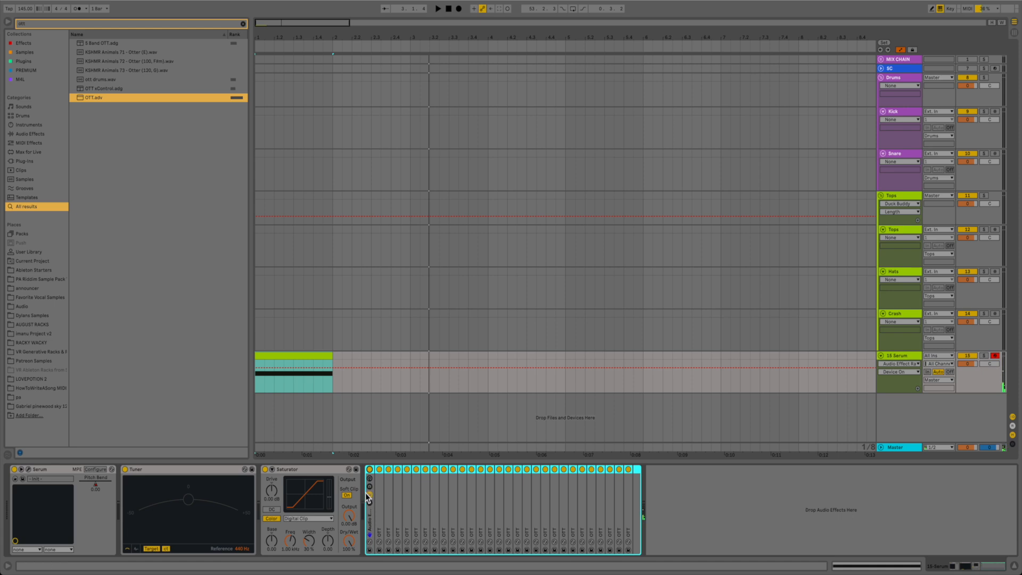
Clear the browser search and insert a Chorus-Ensemble between the Saturator and the OTT rack
left_click(243, 23)
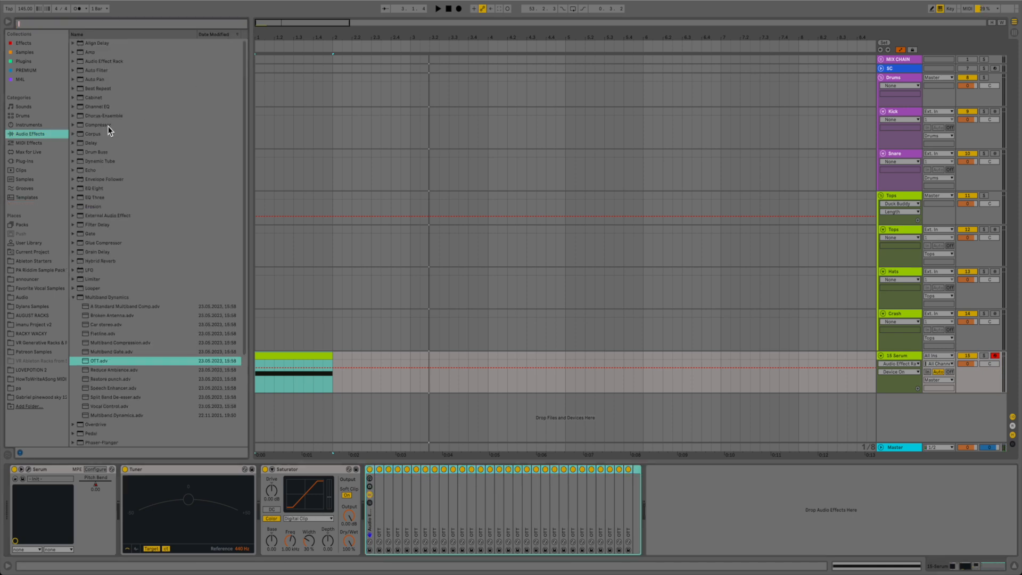
left_click_drag(99, 136, 360, 537)
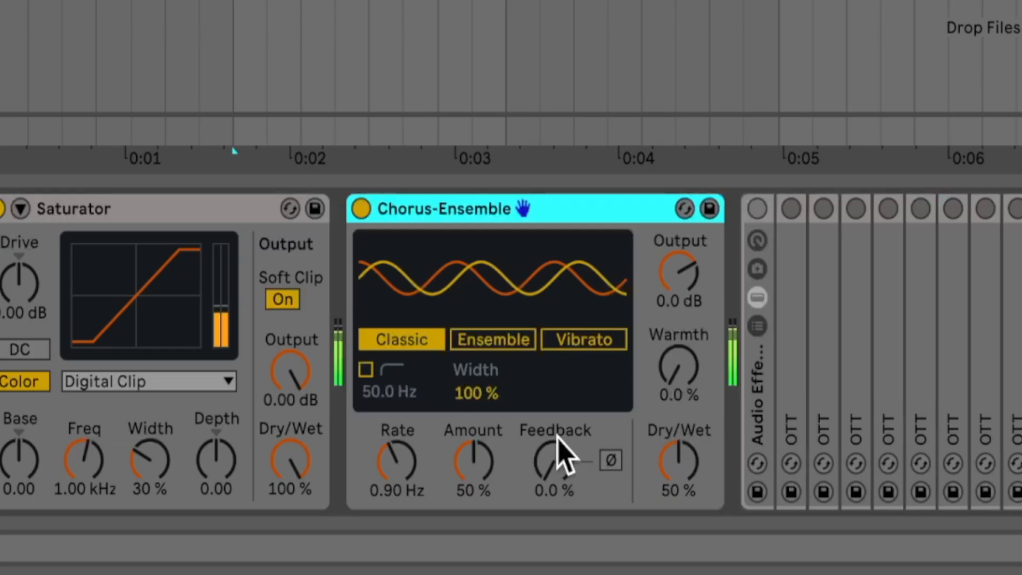
double_click(691, 470)
Try Vibrato and Ensemble, then keep Chorus-Ensemble on Classic with 119% width, 72% amount, 3.25 Hz rate and 100% Dry/Wet
left_click(583, 340)
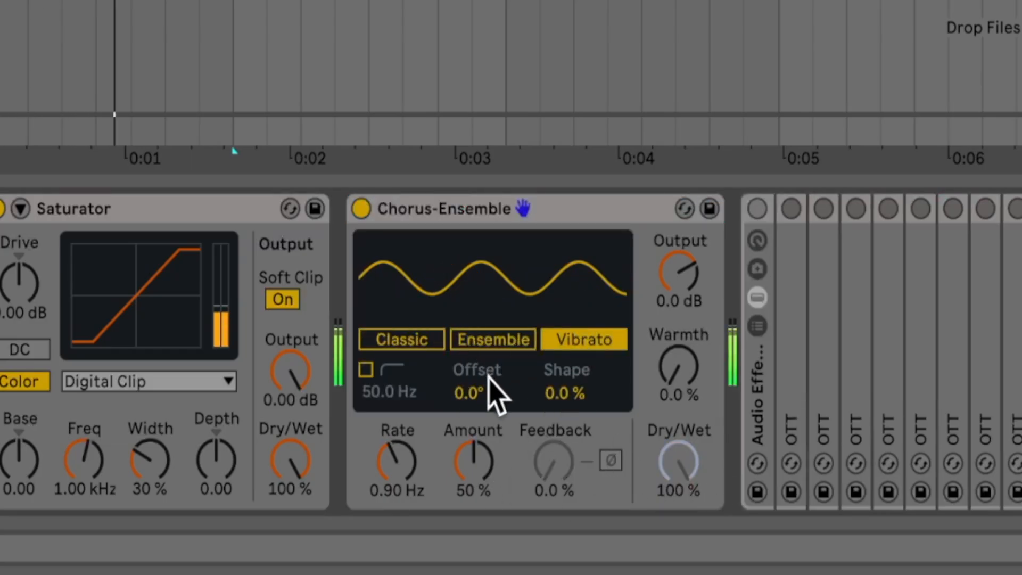
left_click(479, 339)
mouse_move(475, 388)
left_mouse_down()
mouse_move(476, 375)
mouse_move(479, 392)
left_mouse_up()
left_click(417, 343)
left_click_drag(484, 479, 492, 487)
left_click_drag(411, 463, 383, 420)
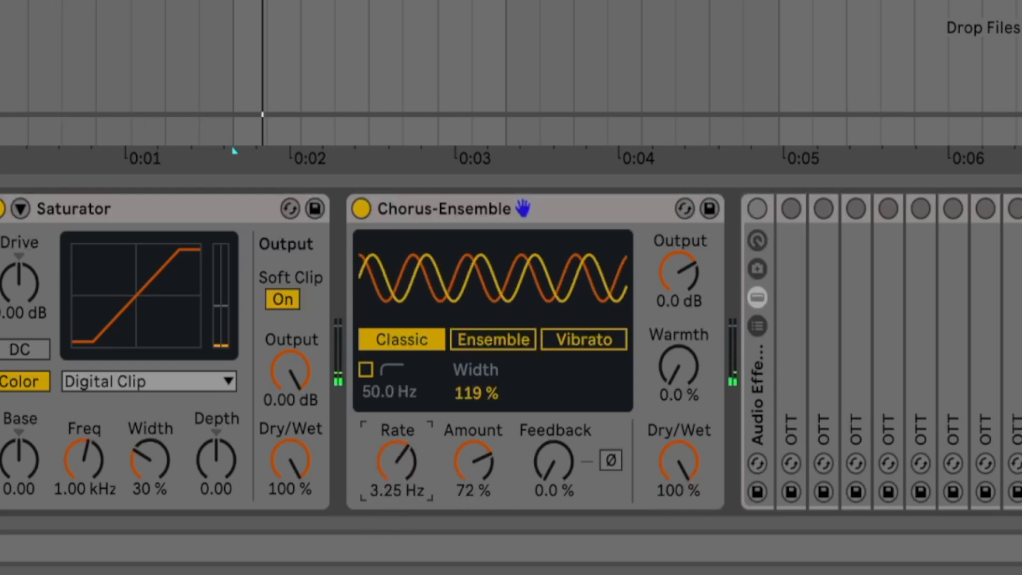
Insert Corpus between Chorus-Ensemble and the OTT rack and set its resonator type to Pipe
left_click_drag(742, 216, 734, 277)
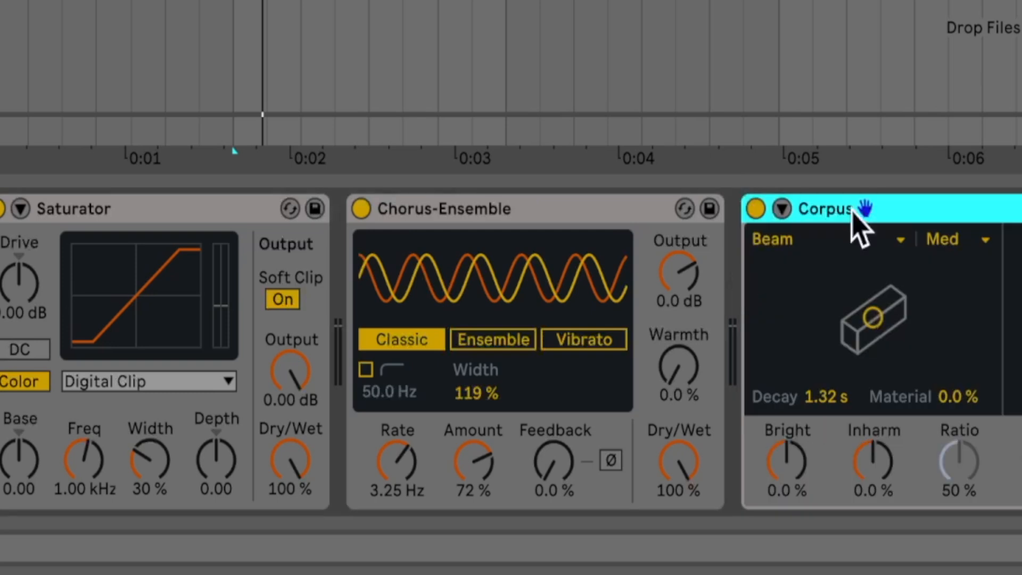
left_click(793, 239)
left_click(287, 394)
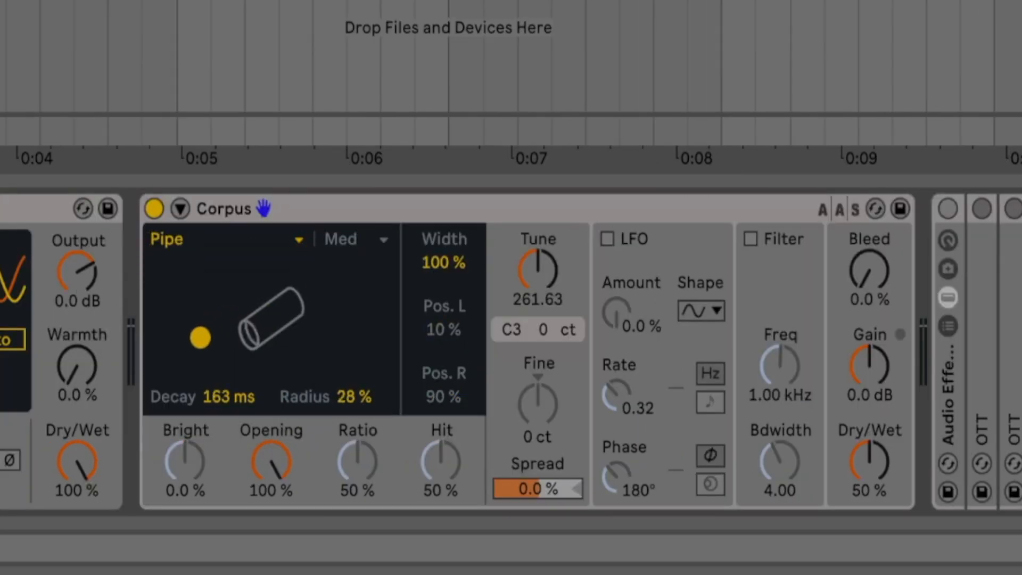
Tune Corpus to 168.48 Hz, raise its Spread, lower its Opening, and set Chorus-Ensemble's Dry/Wet to 42%
left_click(538, 269)
left_click_drag(537, 270, 537, 258)
left_click_drag(560, 488, 560, 467)
left_click_drag(251, 446, 251, 485)
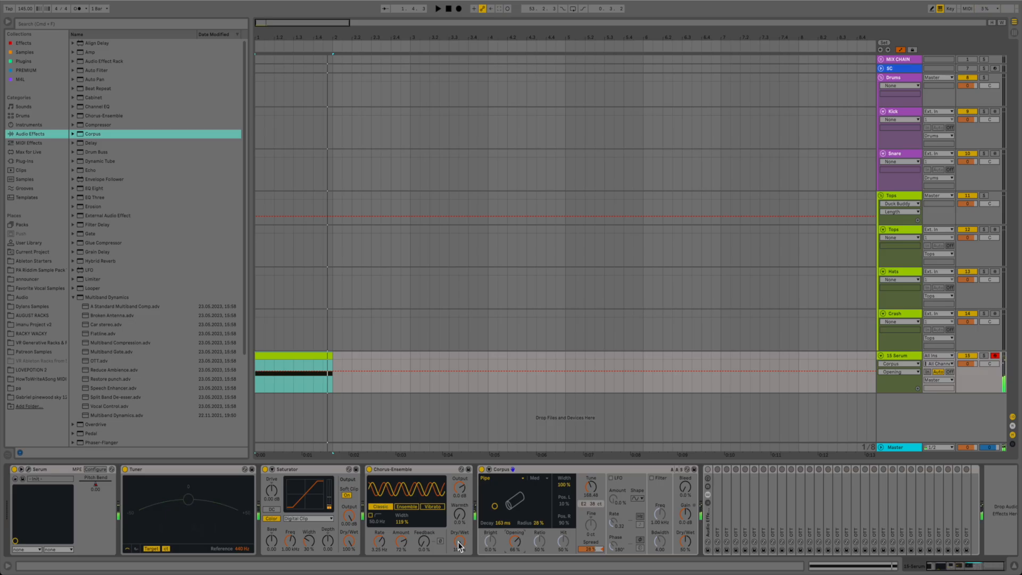
left_click_drag(459, 543, 460, 573)
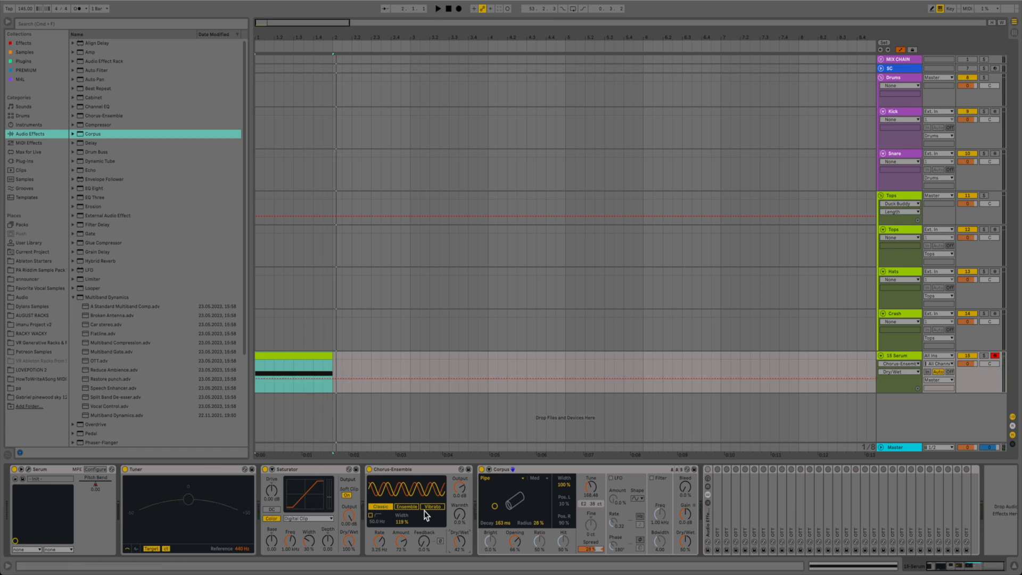
Switch the Saturator to the Sinoid Fold curve, raise its Base, and move it after Corpus
left_click(308, 518)
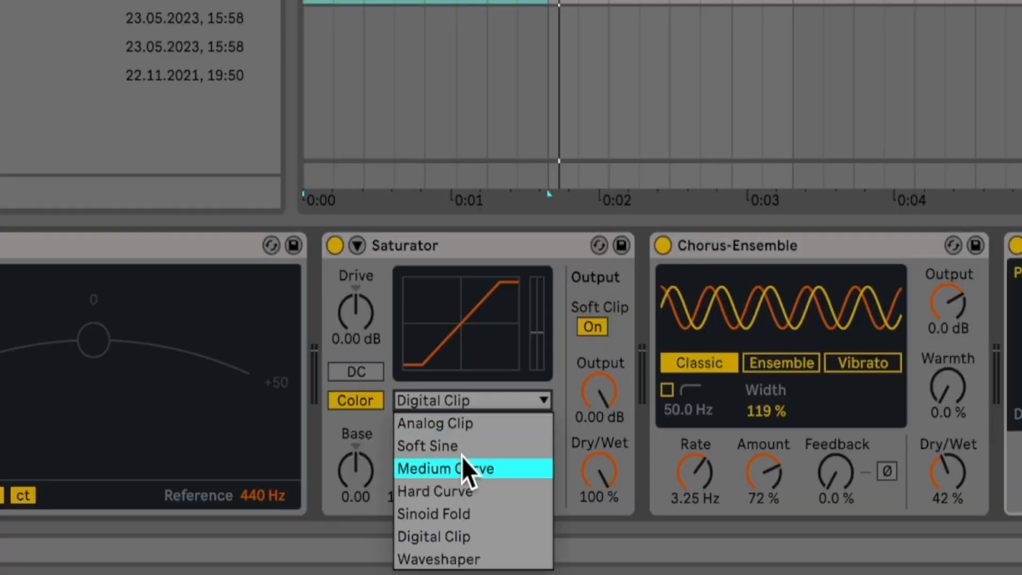
left_click(468, 514)
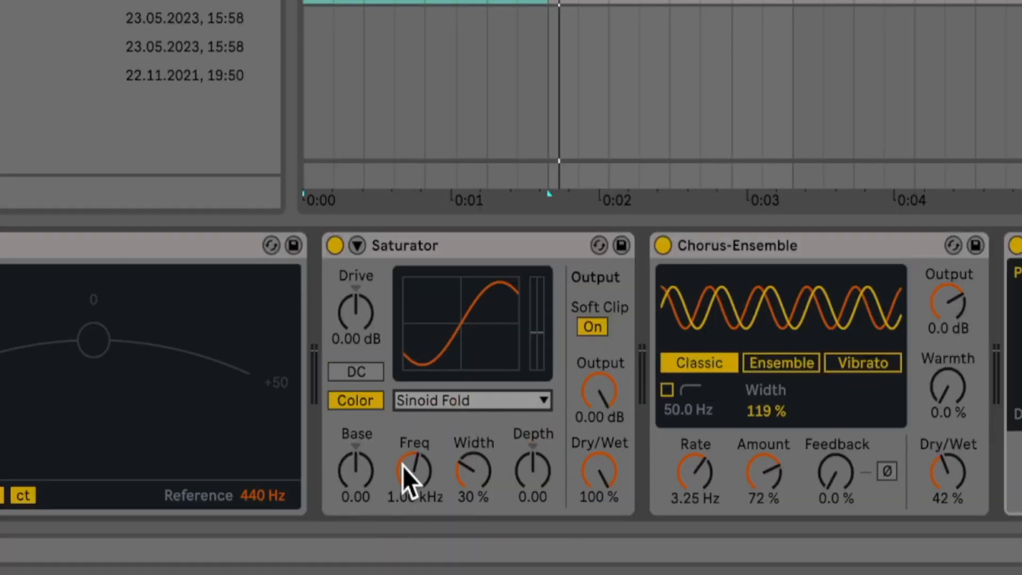
key("space")
mouse_move(338, 476)
left_mouse_down()
mouse_move(339, 458)
mouse_move(356, 464)
left_mouse_up()
left_click_drag(481, 247, 705, 508)
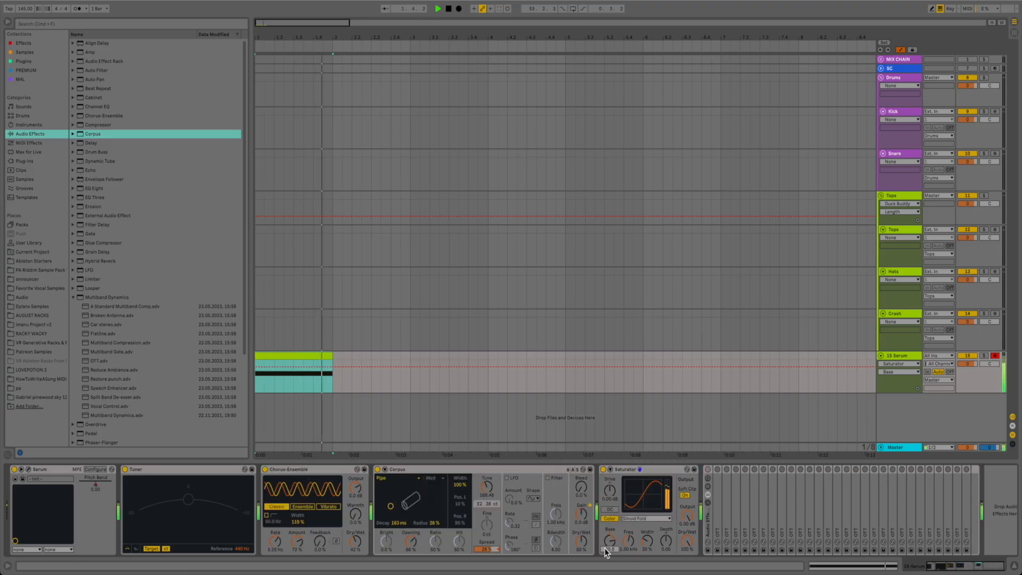
Group Chorus-Ensemble, Corpus and Saturator into one audio effect rack
left_click(622, 471)
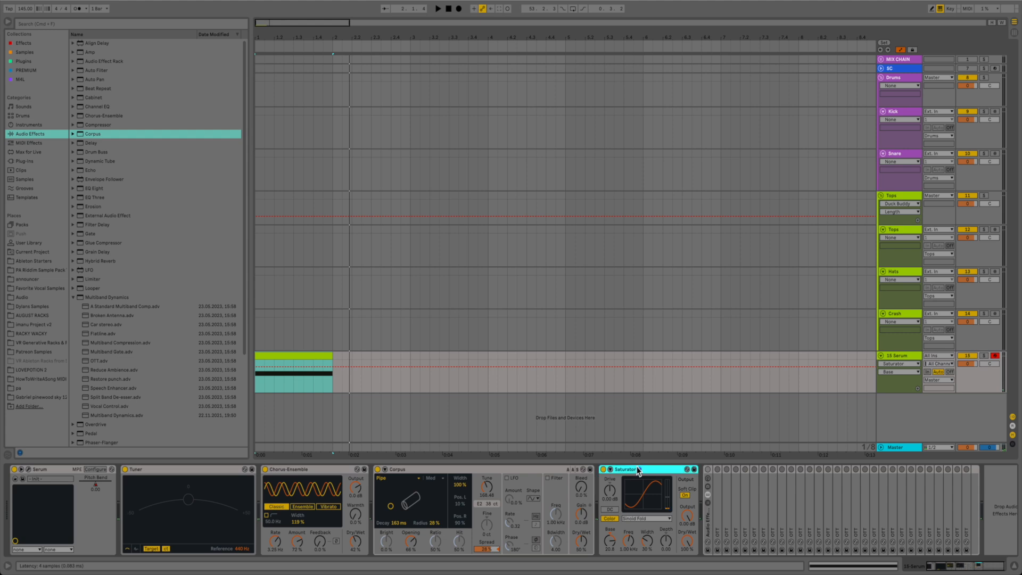
left_click(287, 470, "shift")
key("super+g")
Compare playback with the new effect rack and the OTT rack bypassed and enabled, leaving both enabled
left_click(265, 469)
left_click(266, 470)
key("space")
key("space")
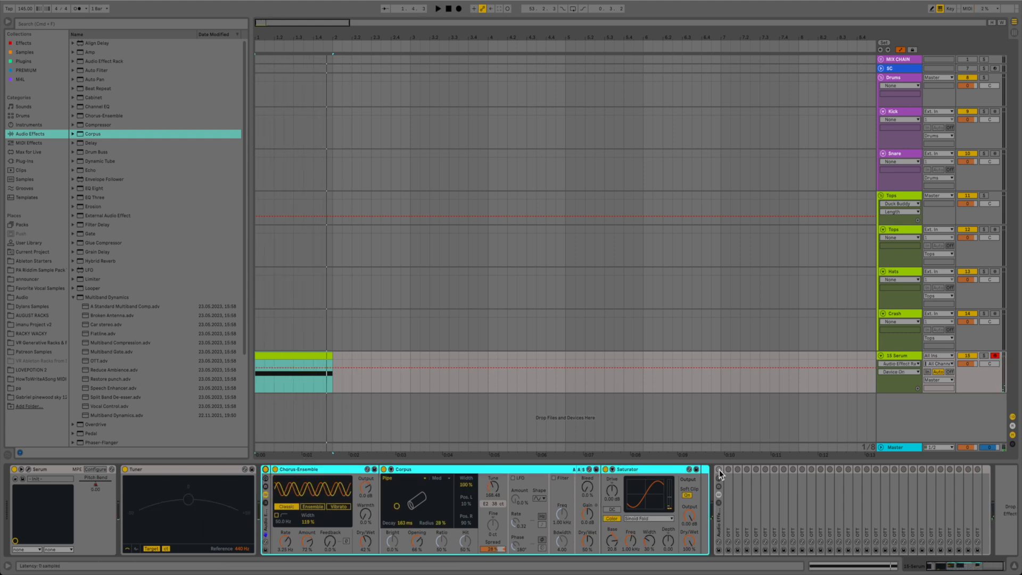
key("space")
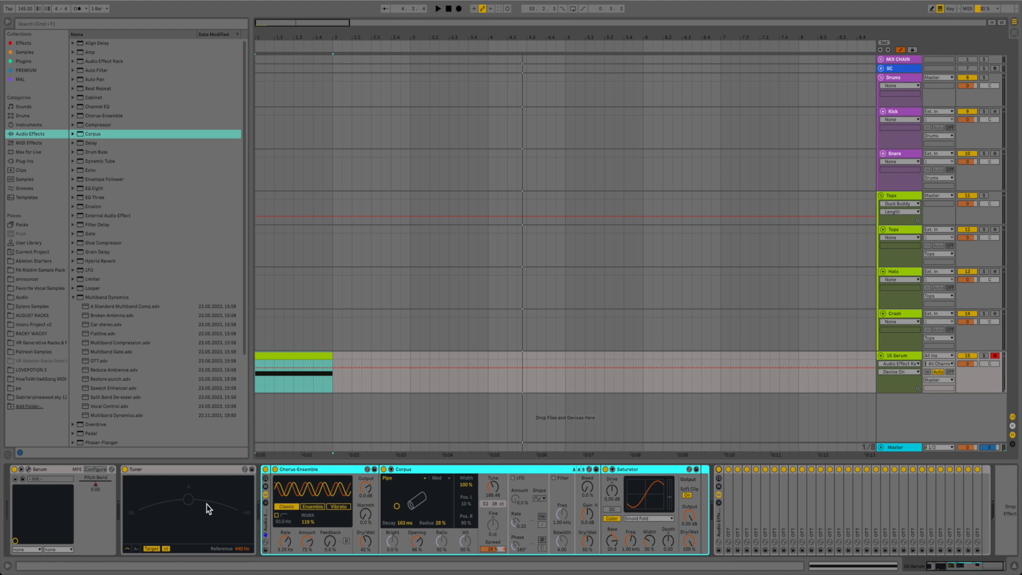
left_click(266, 469)
left_click(719, 470)
key("space")
key("space")
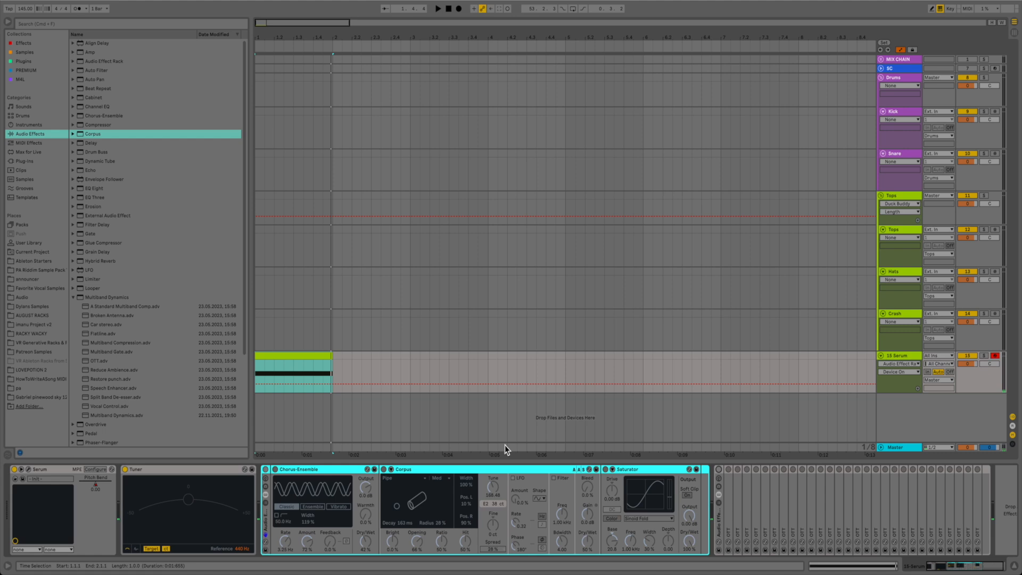
left_click(266, 470)
left_click(718, 470)
Freeze and flatten the Serum track, and join the frozen clip and its tail into a single audio clip
right_click(918, 359)
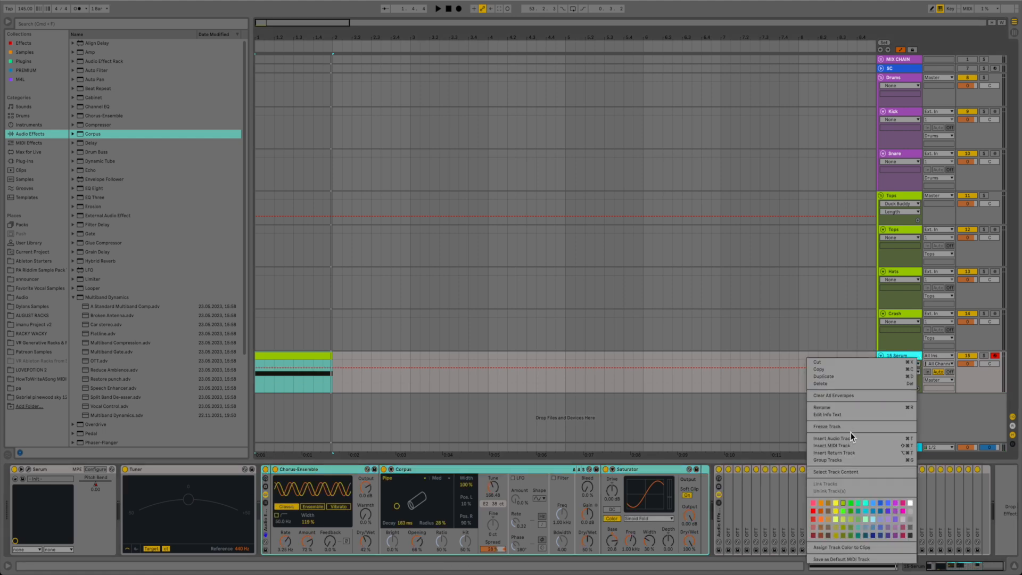
left_click(826, 426)
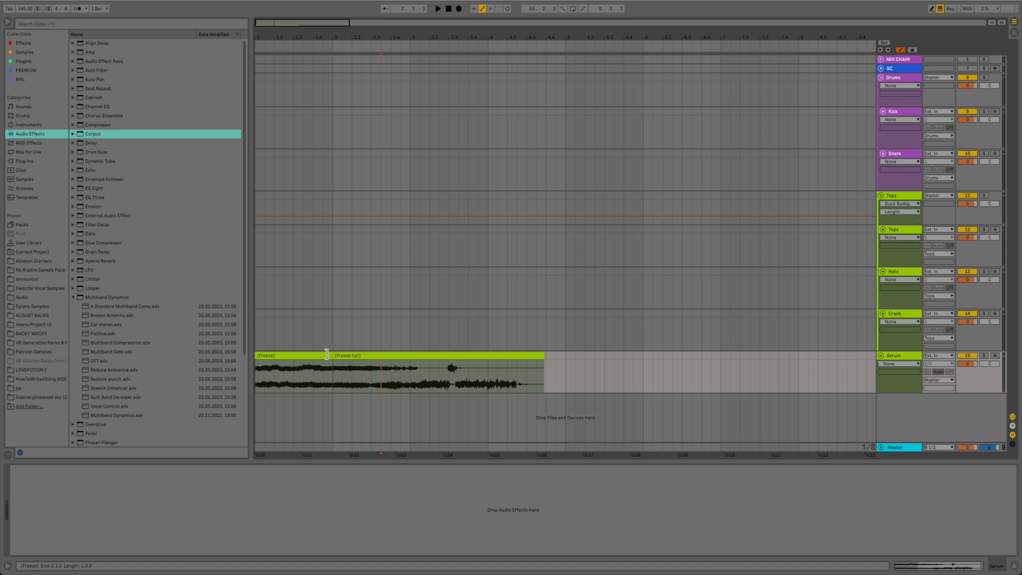
left_click(325, 354)
key("super+alt+l")
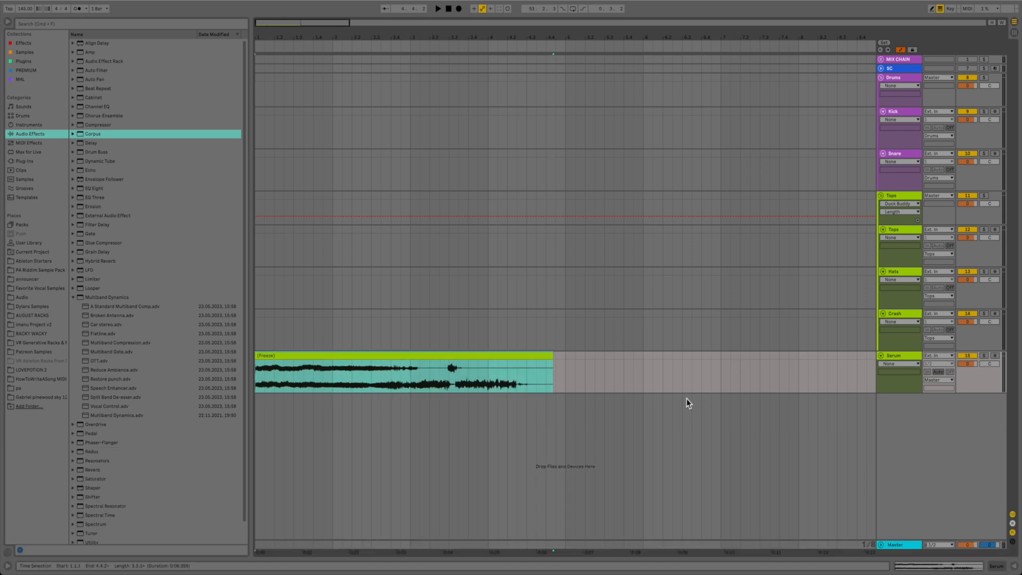
Search all browser results for tearout and audition XLNT Tearout Vol.2 Bass Loops 24 and 12
left_click(47, 23)
type("tearout")
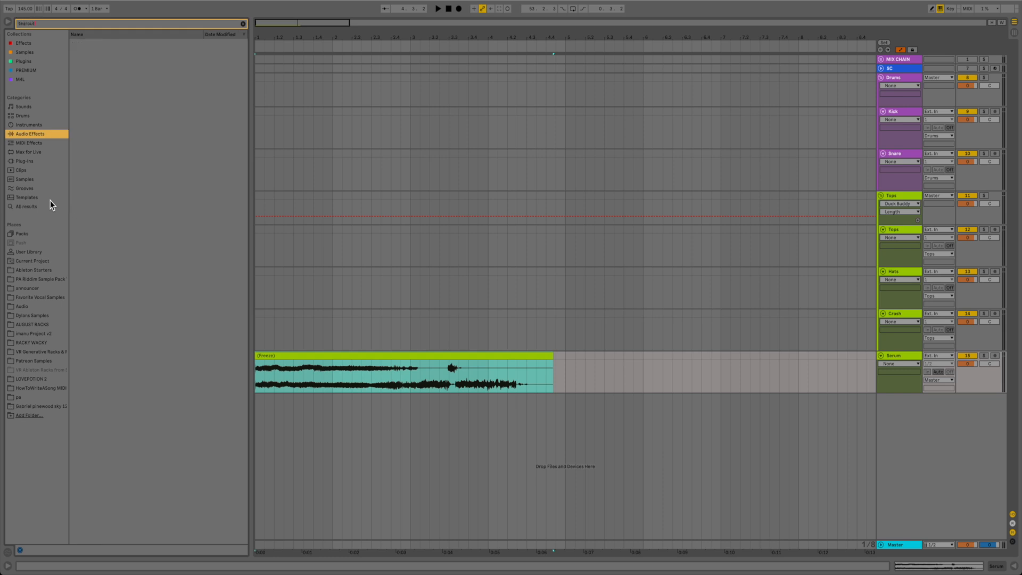
left_click(127, 407)
left_click(172, 419)
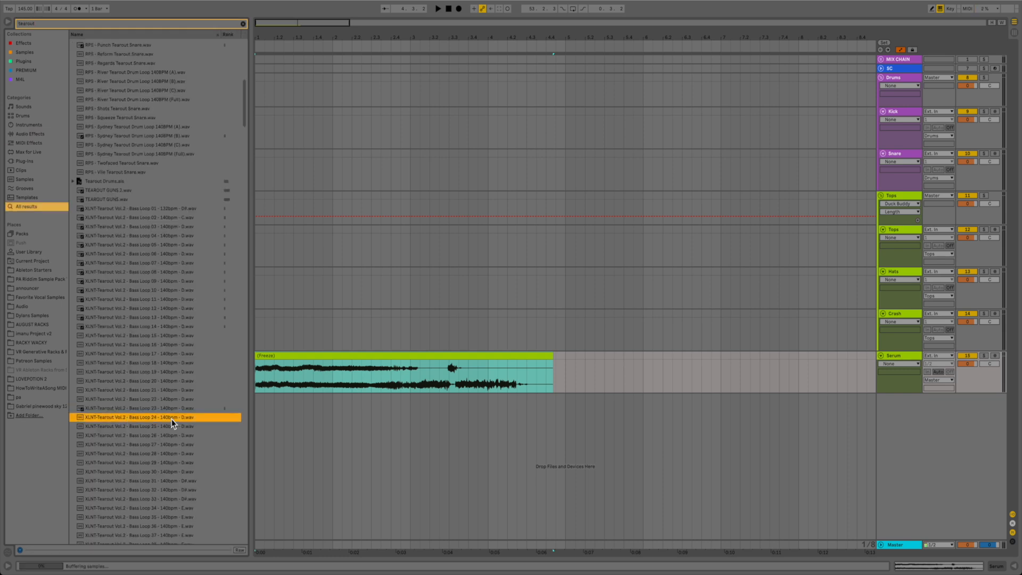
left_click(169, 309)
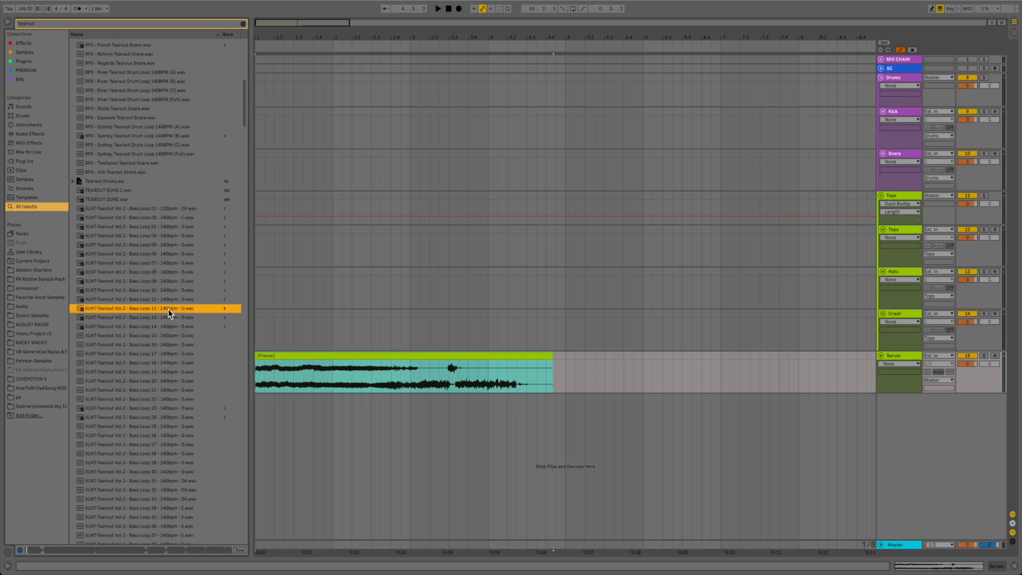
Add XLNT Tearout Vol.2 Bass Loop 12 on its own new audio track and lower that track's volume
double_click(168, 309)
left_click_drag(967, 353, 980, 371)
left_click(1013, 565)
left_click(331, 487)
Trim the end of the Bass Loop 12 clip to 2.3.1 and trim the frozen Serum clip to span 2.3.1 to 3.1.1
left_click_drag(410, 400, 371, 400)
left_click_drag(257, 355, 371, 355)
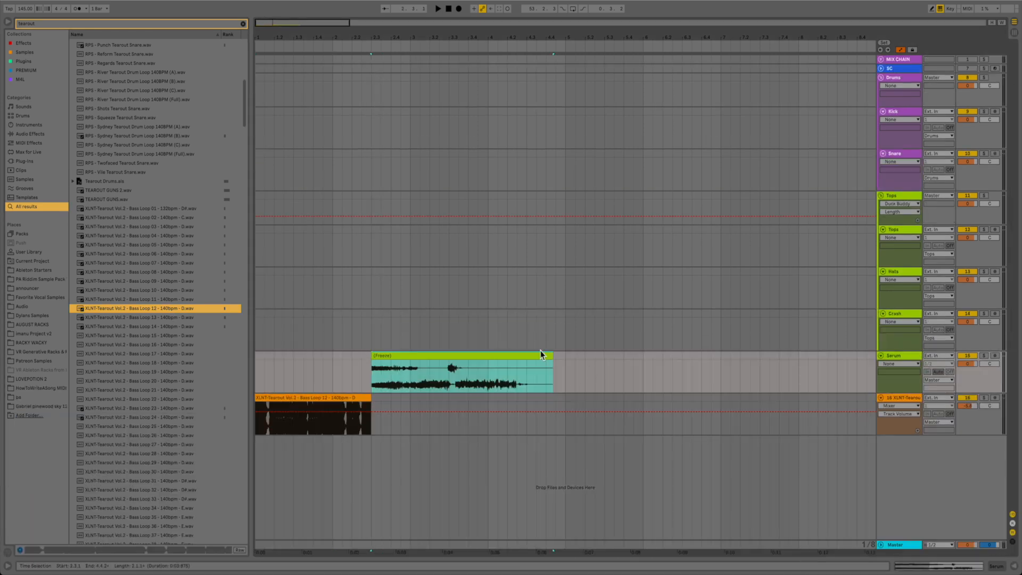
left_click_drag(548, 355, 410, 355)
Raise the trimmed Serum clip's gain to 7.13 dB and change its warp mode from Beats
double_click(402, 354)
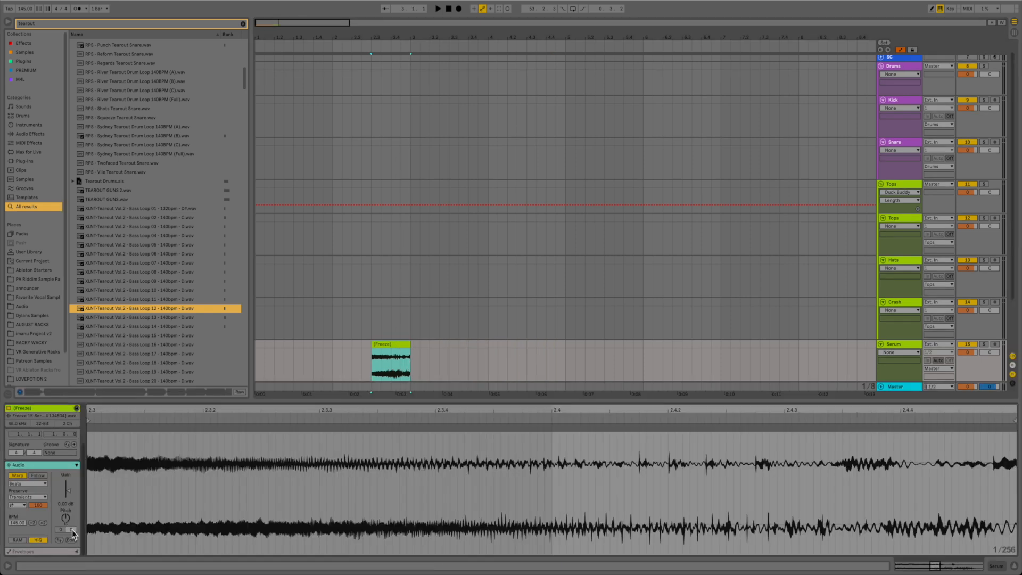
left_click_drag(67, 490, 67, 482)
left_click(41, 484)
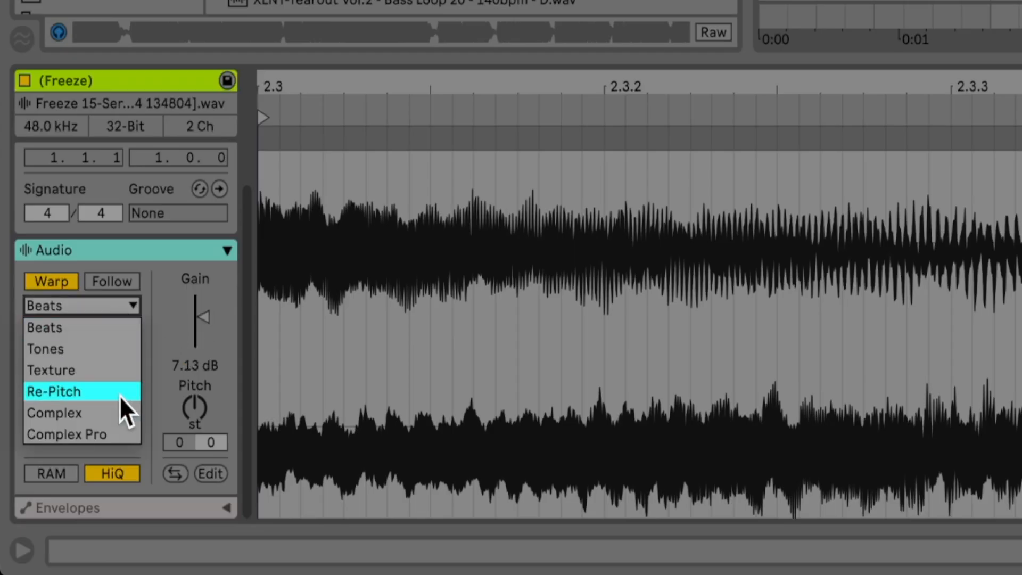
left_click(113, 350)
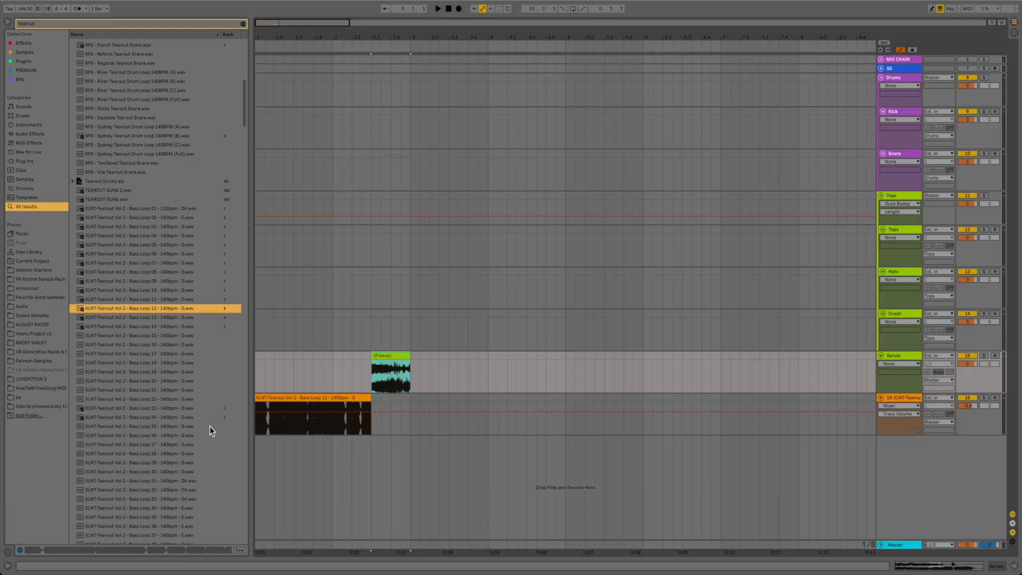
Reverse the trimmed Serum clip, listening to the transition out of Bass Loop 12 before and after
left_click(318, 428)
key("space")
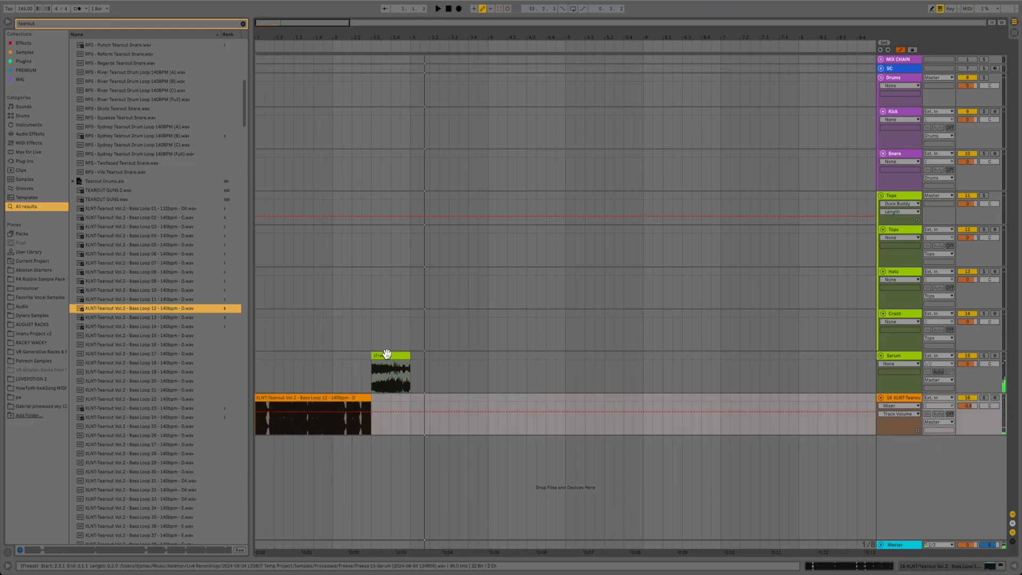
left_click(398, 386)
left_click(366, 374)
key("space")
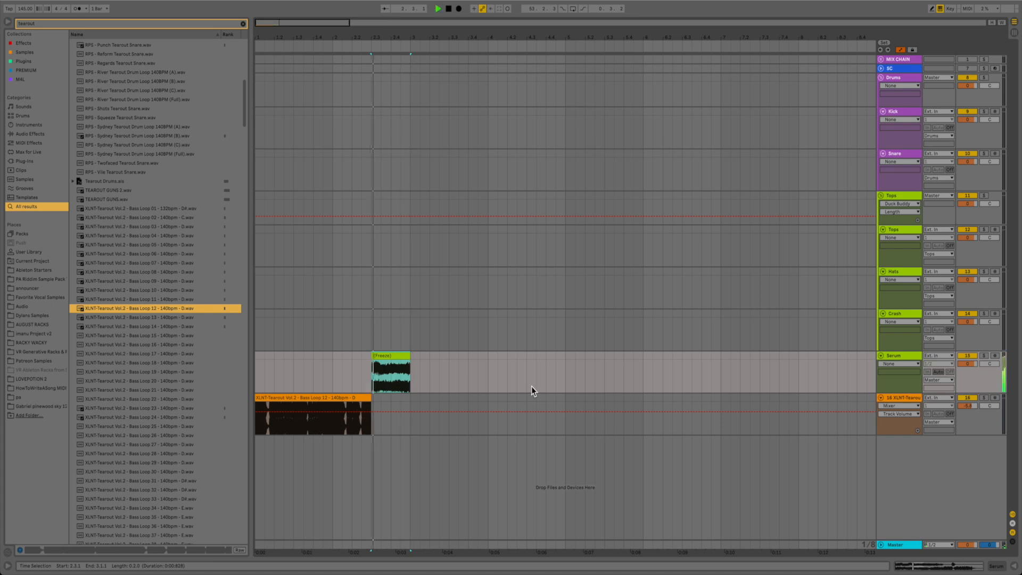
left_click(361, 376)
key("space")
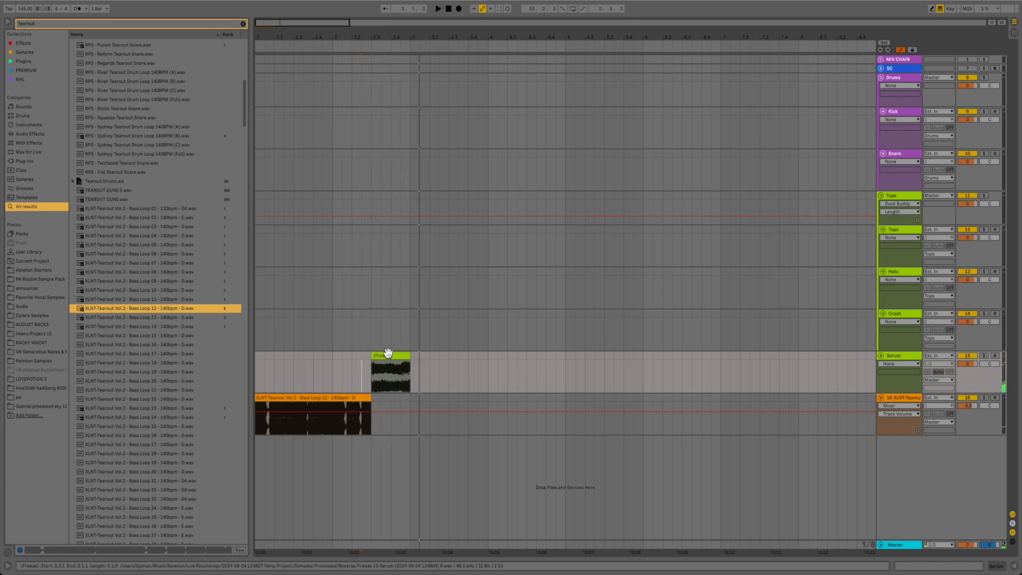
Play the reversed Serum clip once more from just before its start to judge the sound
left_click_drag(389, 356, 381, 394)
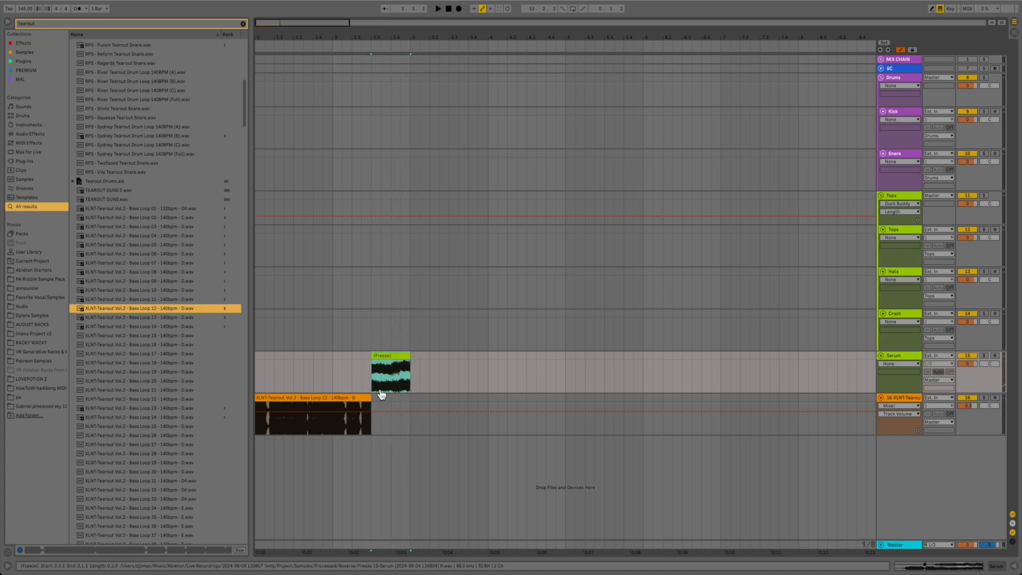
left_click(352, 389)
key("space")
key("space")
Search the browser for invert, load the Inverter plug-in on the Serum track and close its window
left_click(79, 25)
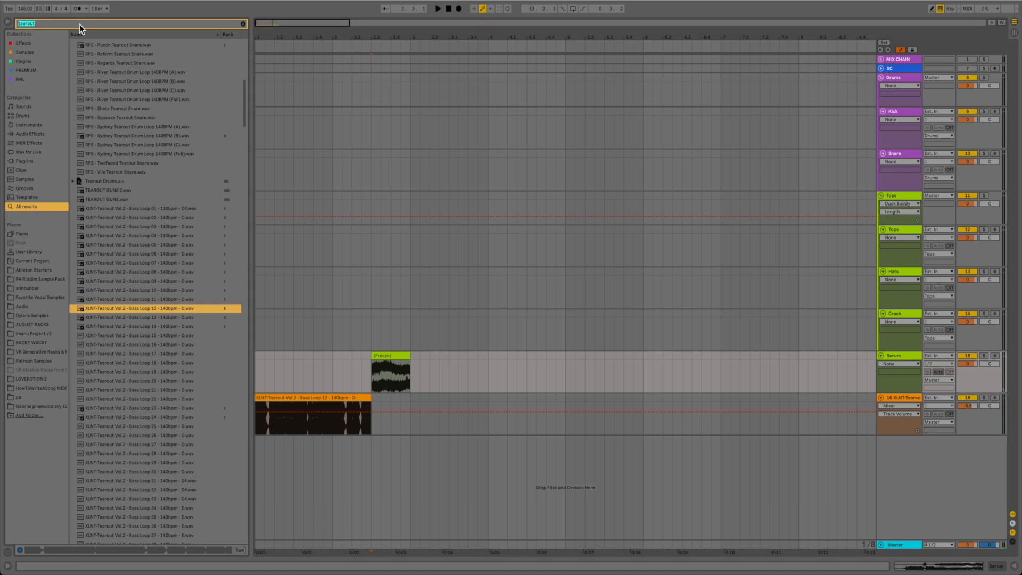
type("invert")
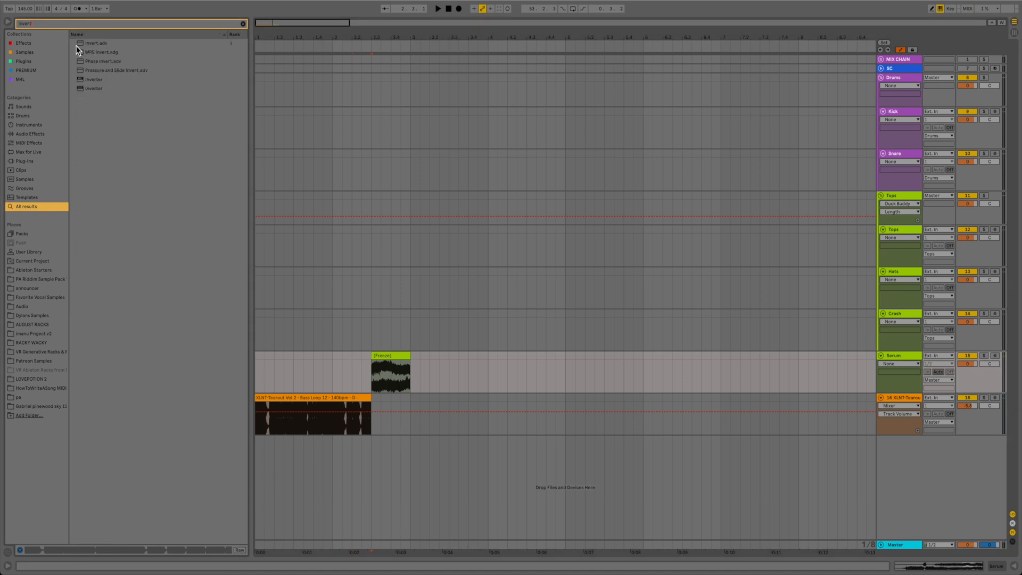
left_click_drag(97, 82, 156, 114)
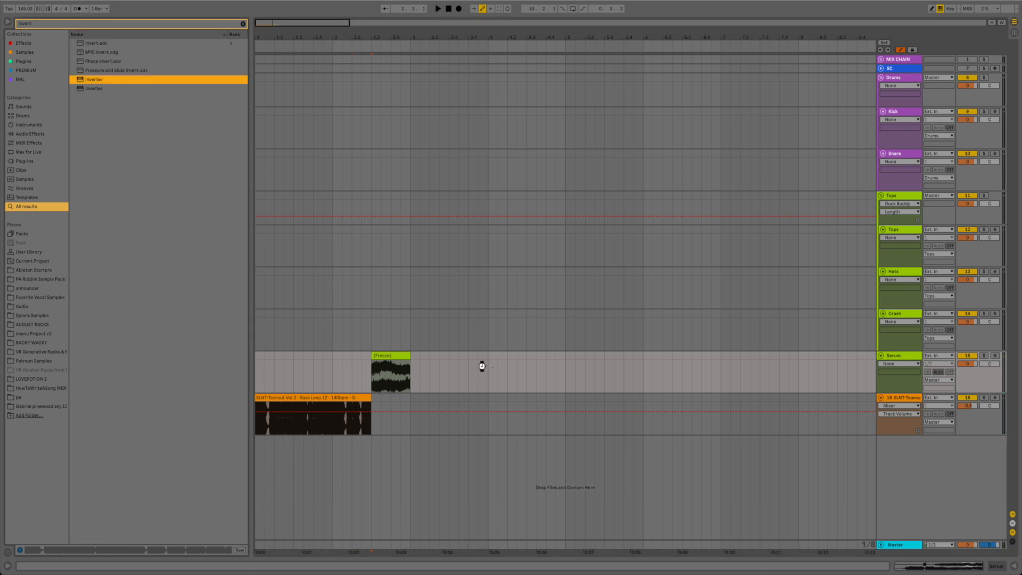
left_click_drag(481, 366, 482, 367)
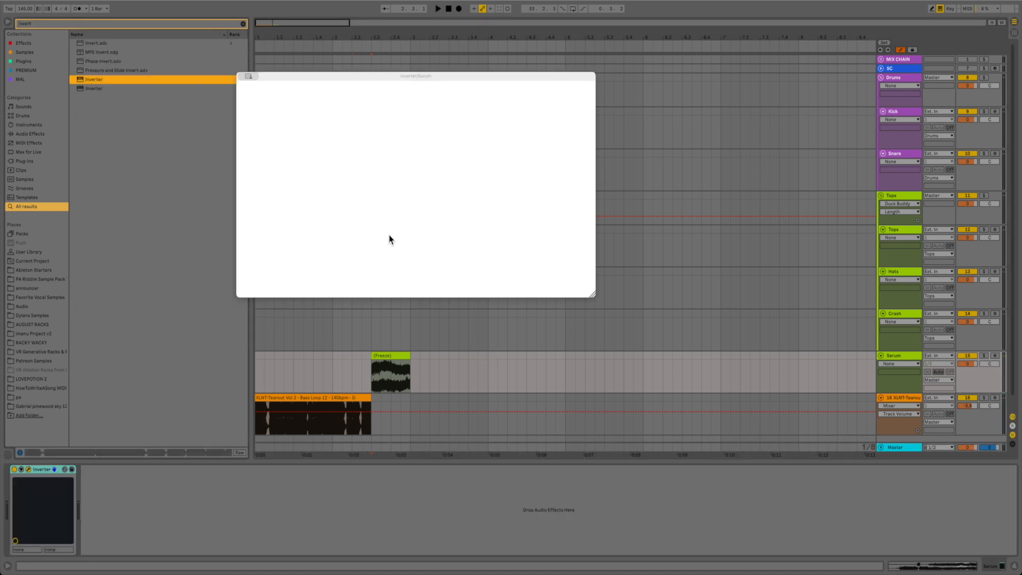
left_click(247, 76)
Freeze and flatten the Serum track with Inverter applied, and undo the joining of the new clip with its tail
right_click(911, 357)
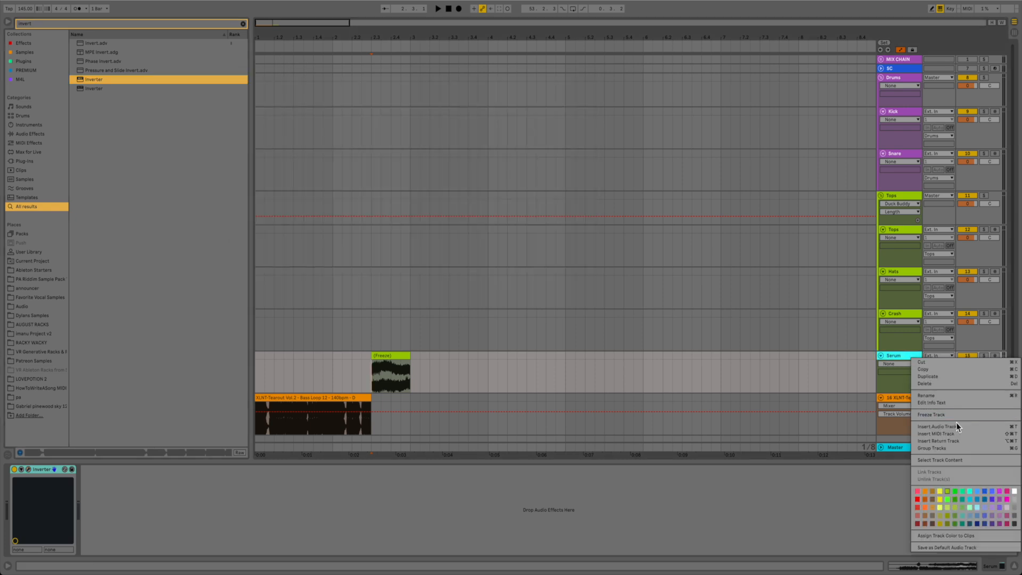
left_click(936, 414)
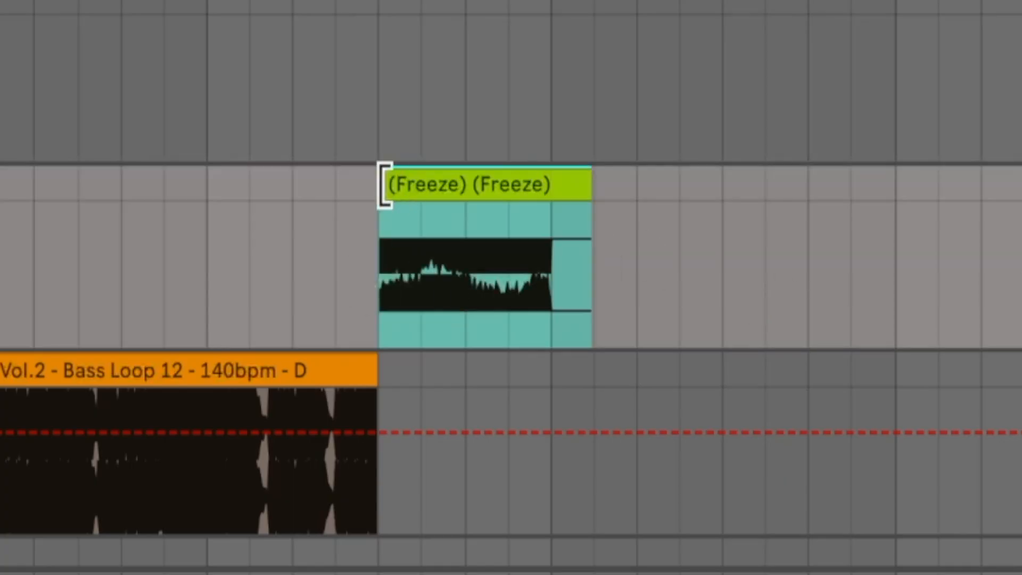
key("space")
key("super+z")
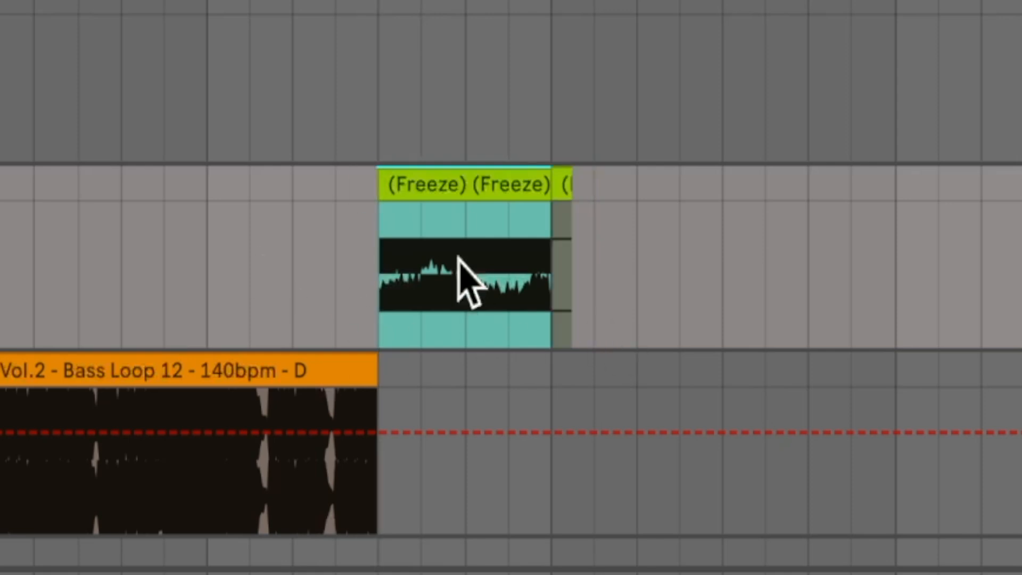
Play the flattened Inverter clip from the end of Bass Loop 12 to hear how it follows the loop
scroll(261, 372, "down", 3)
left_click(279, 220)
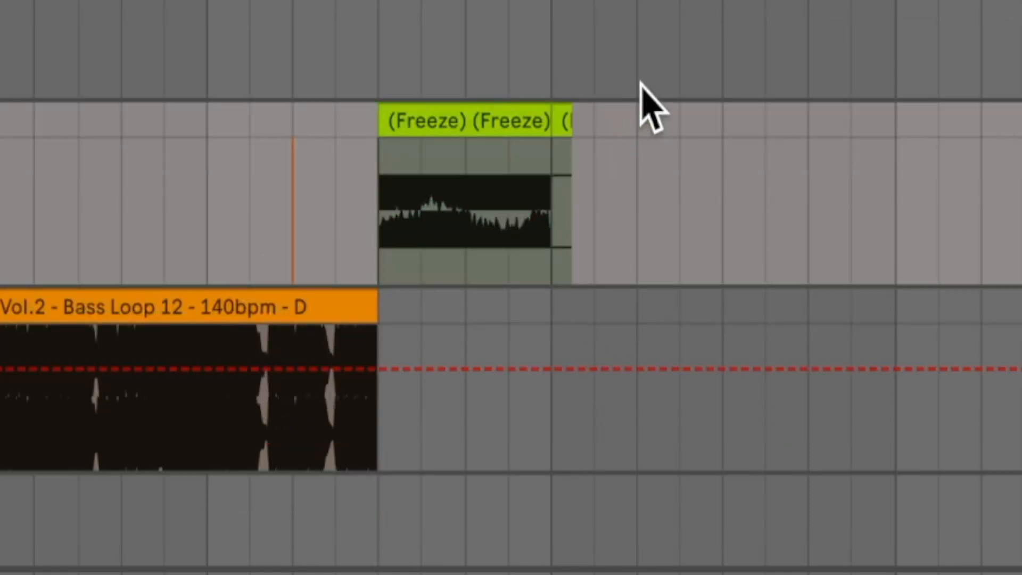
key("space")
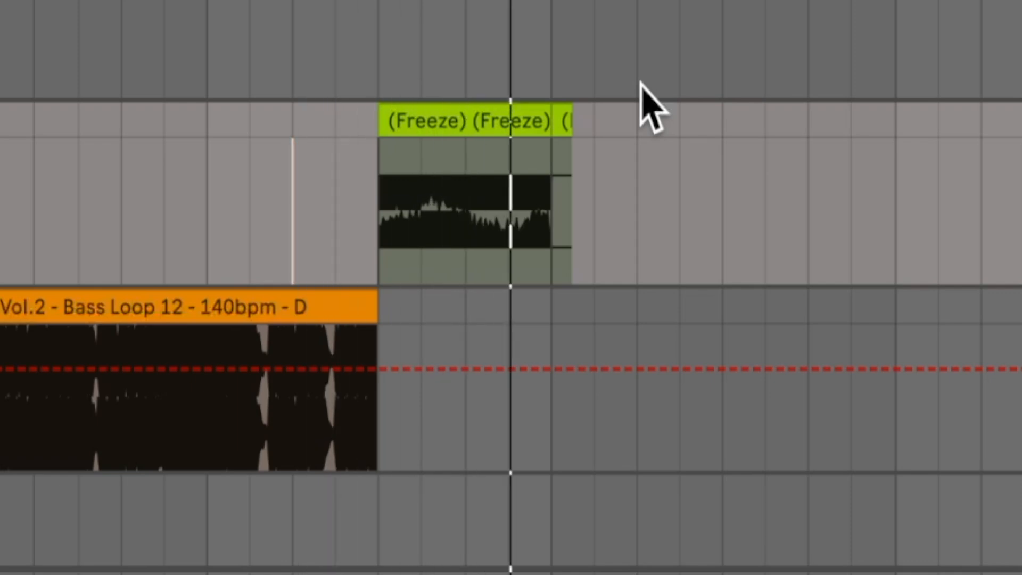
key("space")
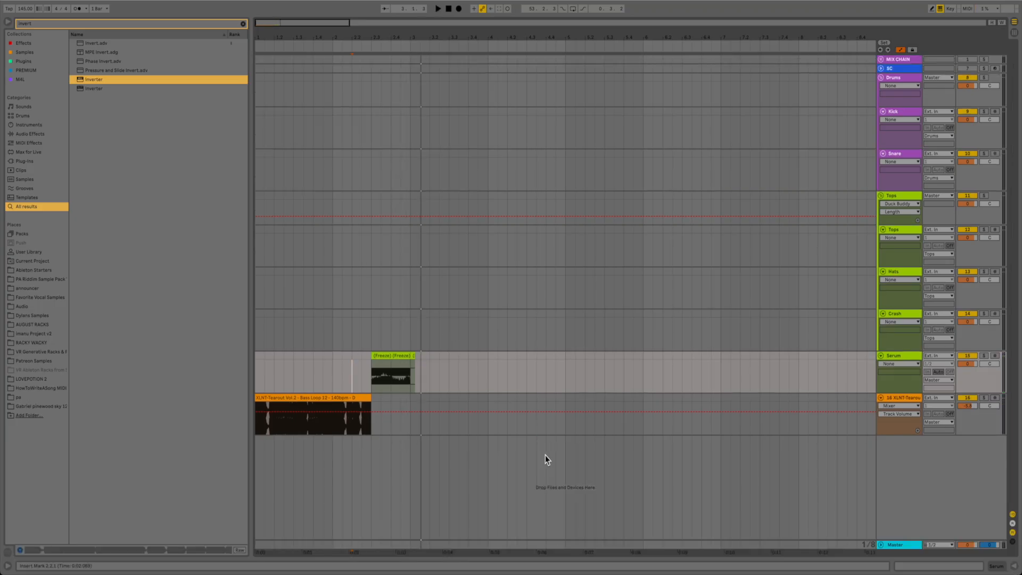